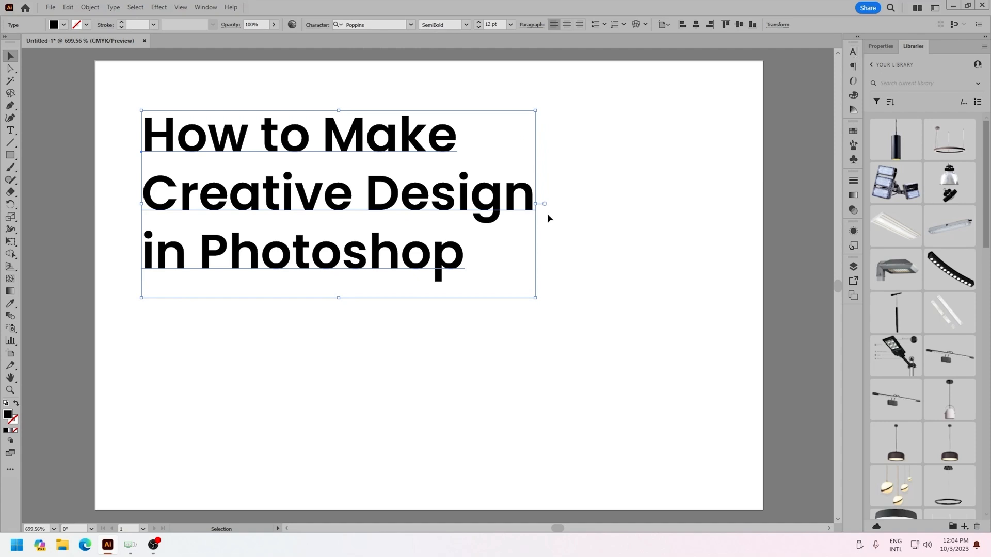
- Enlarge the headline text "How to Make Creative Design in Photoshop" to about 13.18 pt and reposition it on the artboard
drag(531, 305, 628, 344)
drag(448, 229, 442, 263)
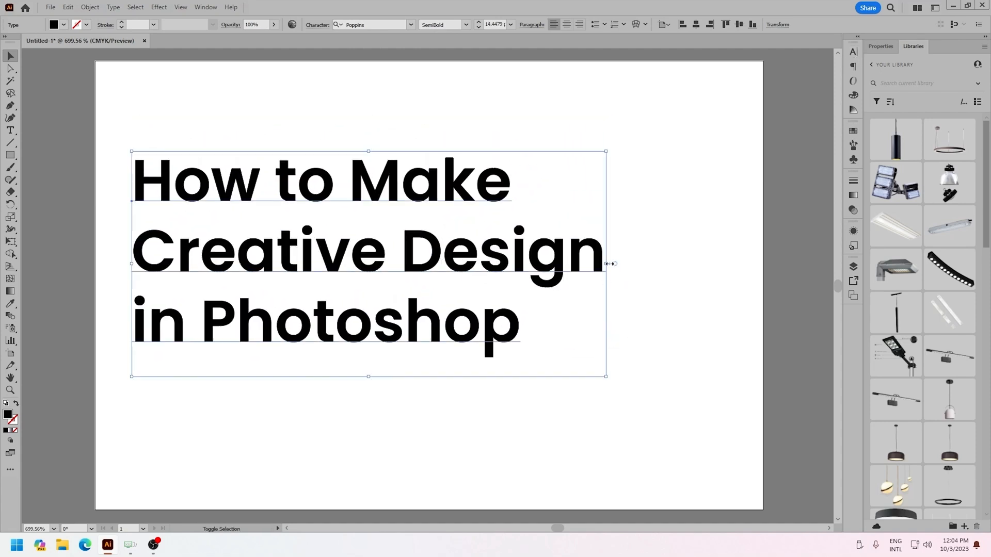
drag(611, 264, 570, 263)
drag(387, 273, 358, 236)
- Give the headline's "Creative Design" line a different swatch fill colour
double_click(114, 218)
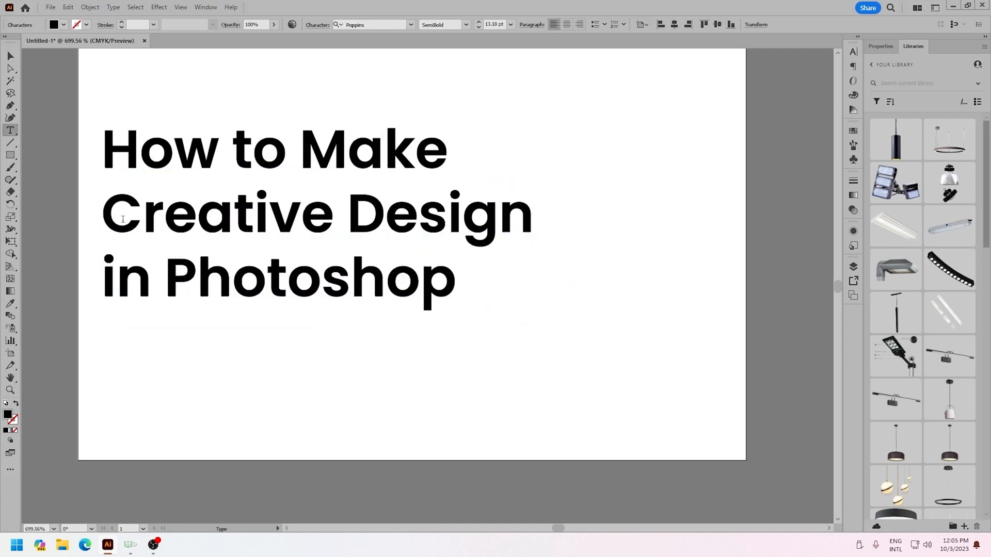
triple_click(114, 218)
click(64, 24)
click(102, 43)
- Insert a question mark in the headline's last line and change the fill colour of "Photoshop"
click(174, 280)
click(272, 216)
click(170, 275)
text(?)
drag(166, 281, 448, 291)
click(64, 24)
click(58, 41)
click(420, 284)
key(Escape)
scroll(460, 258, down, 4)
scroll(459, 258, up, 3)
key(ctrl+shift+a)
drag(397, 252, 449, 241)
scroll(412, 246, down, 3)
scroll(407, 239, up, 3)
click(572, 311)
- Leave Illustrator and launch Photoshop
key(super+d)
click(17, 545)
click(146, 242)
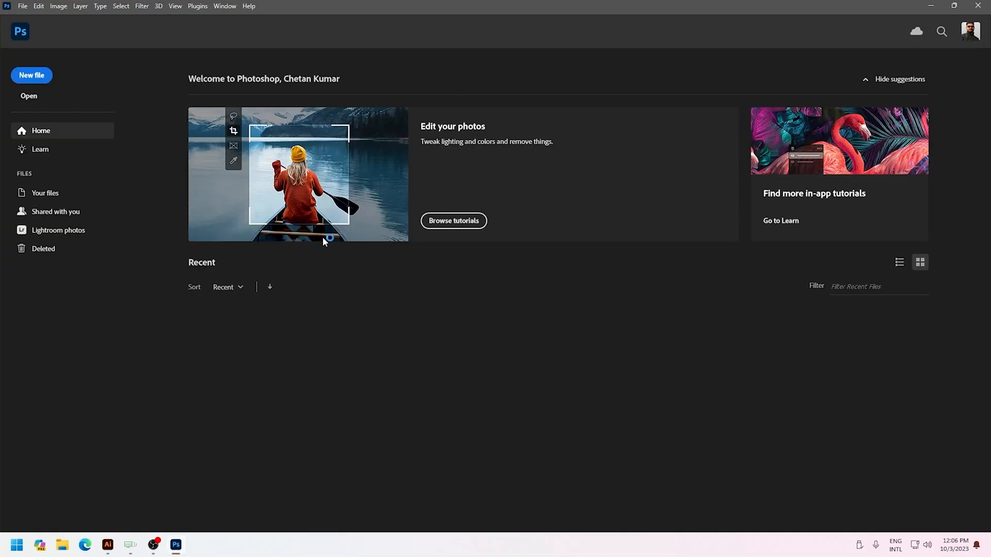
- Create a new 1080 x 1080 px document at 100 pixels/inch in RGB Color with a white background
click(35, 76)
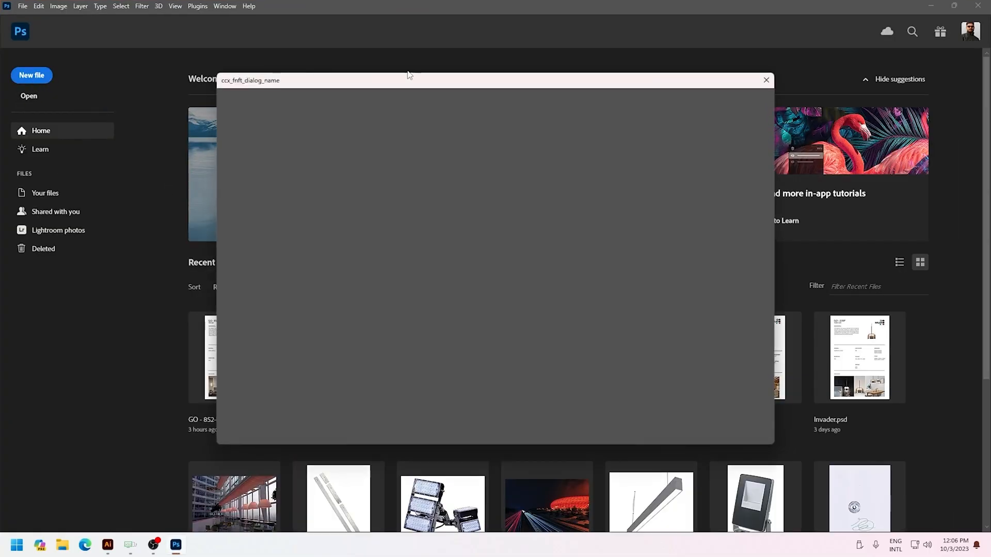
click(369, 202)
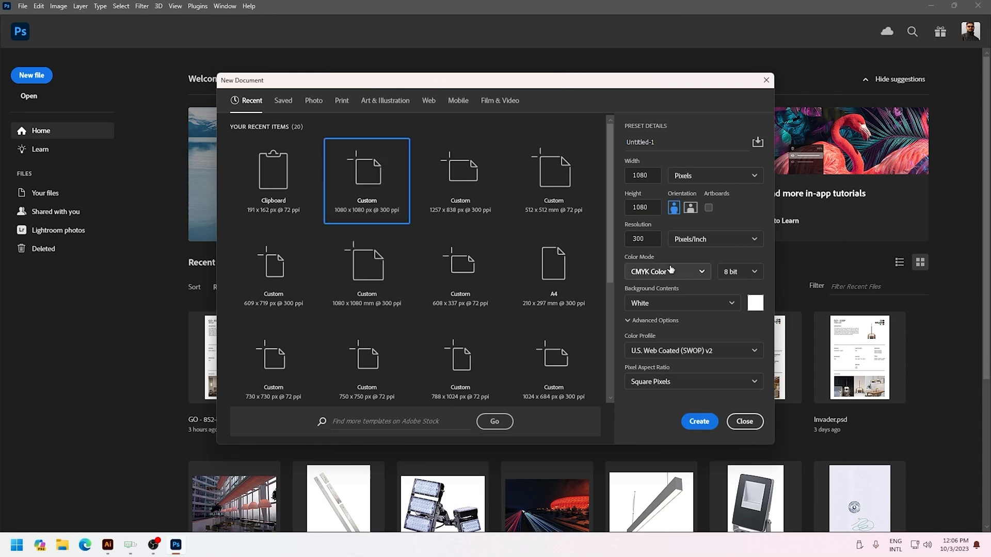
click(637, 238)
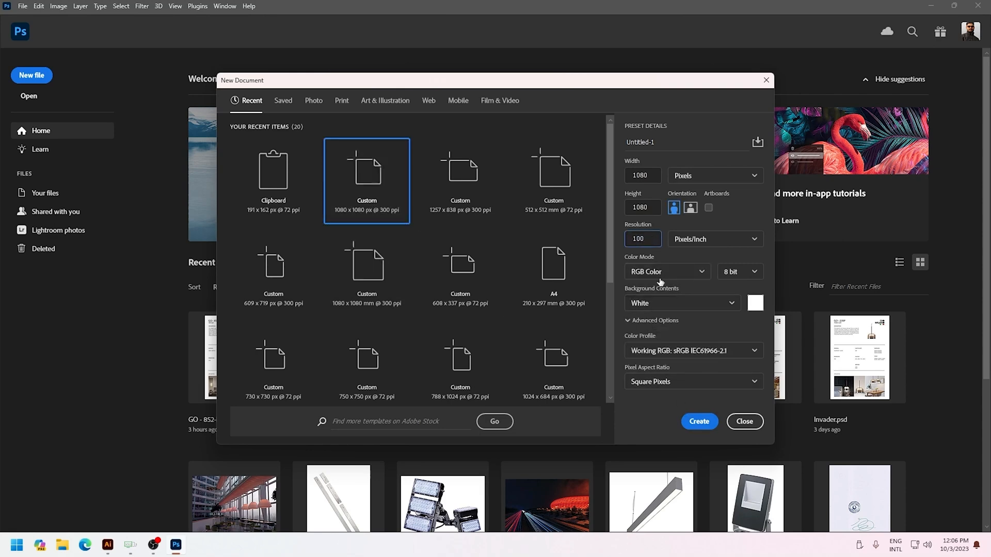
click(698, 421)
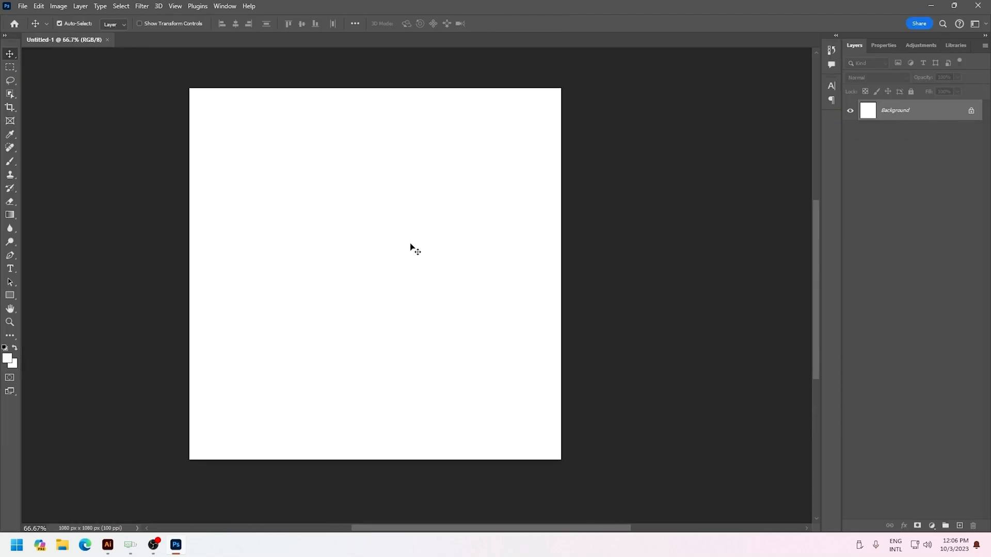
- Convert the locked Background into a regular layer and add a Gradient Overlay effect to it
double_click(938, 115)
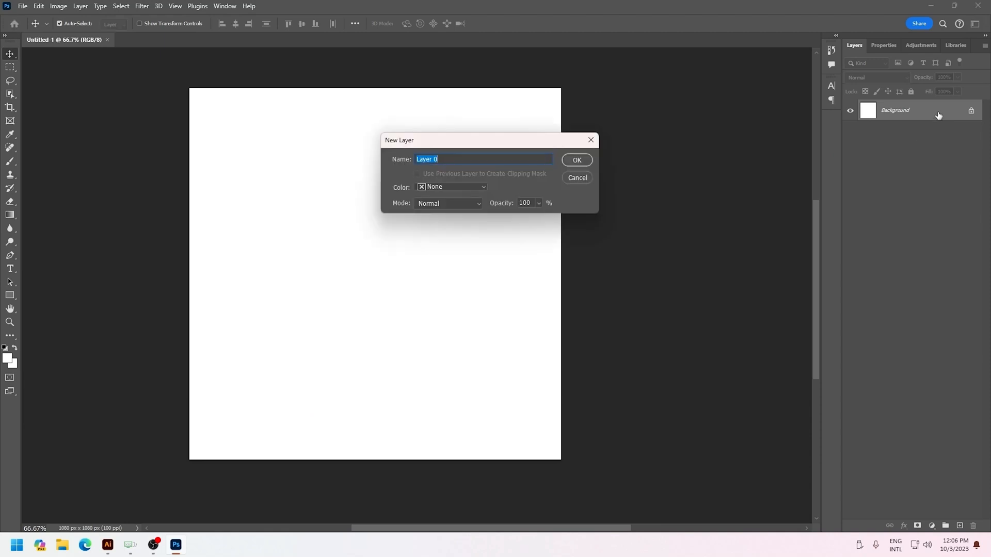
key(Return)
scroll(402, 178, up, 1)
right_click(897, 113)
click(868, 120)
drag(713, 101, 580, 82)
click(424, 291)
- Try several presets from the Greens folder for the overlay and apply a very pale green gradient
click(610, 198)
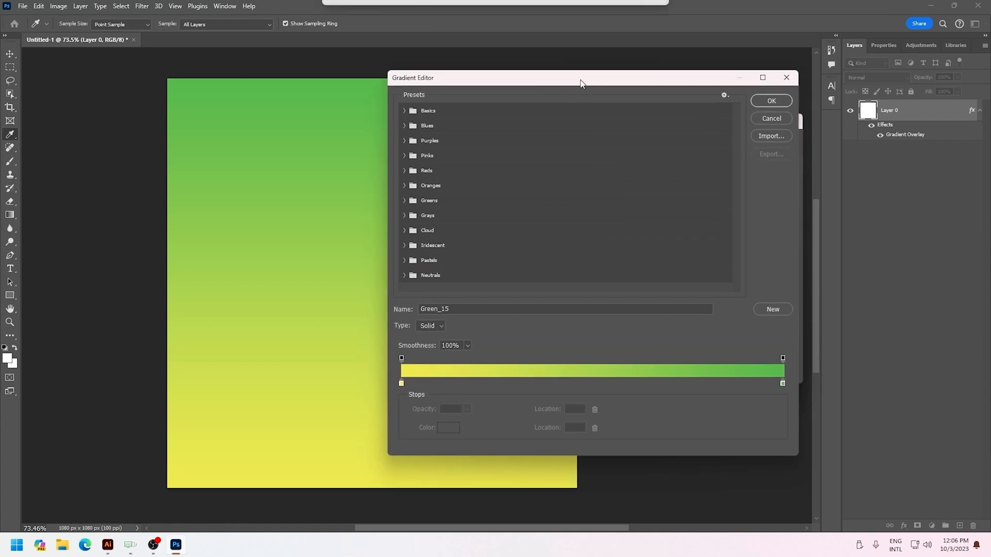
click(405, 200)
click(583, 232)
click(533, 233)
click(516, 233)
click(715, 216)
click(500, 233)
click(465, 230)
click(483, 236)
click(467, 234)
click(450, 231)
click(417, 215)
click(433, 232)
click(451, 232)
click(453, 220)
click(468, 220)
click(500, 220)
click(517, 220)
click(550, 221)
click(565, 217)
click(771, 100)
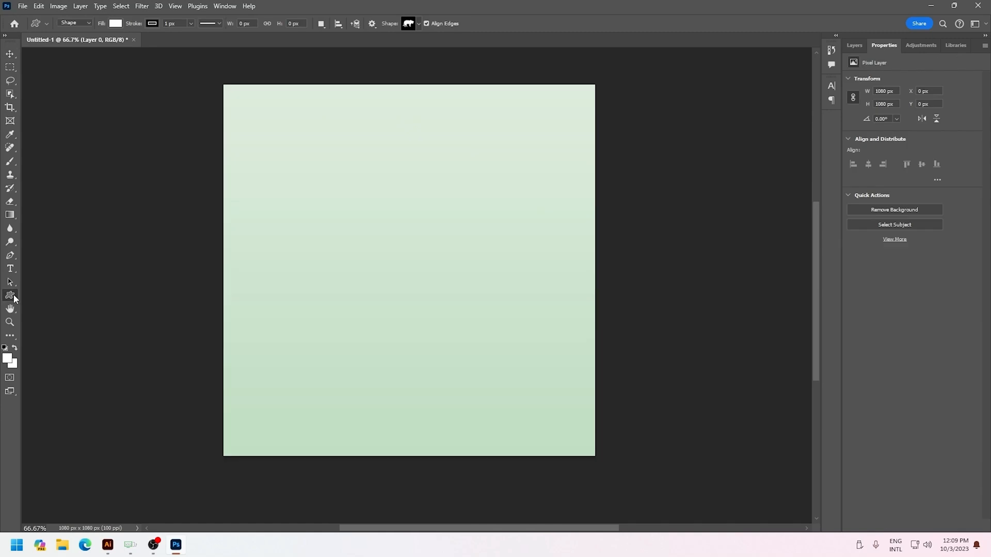
- Draw an ellipse about 262 x 251 px and move it partly over the canvas's upper-left corner
right_click(10, 296)
click(55, 305)
drag(208, 68, 298, 154)
key(v)
drag(261, 95, 242, 83)
- Remove the ellipse's stroke and fill it with light orange from the Light swatches
click(880, 168)
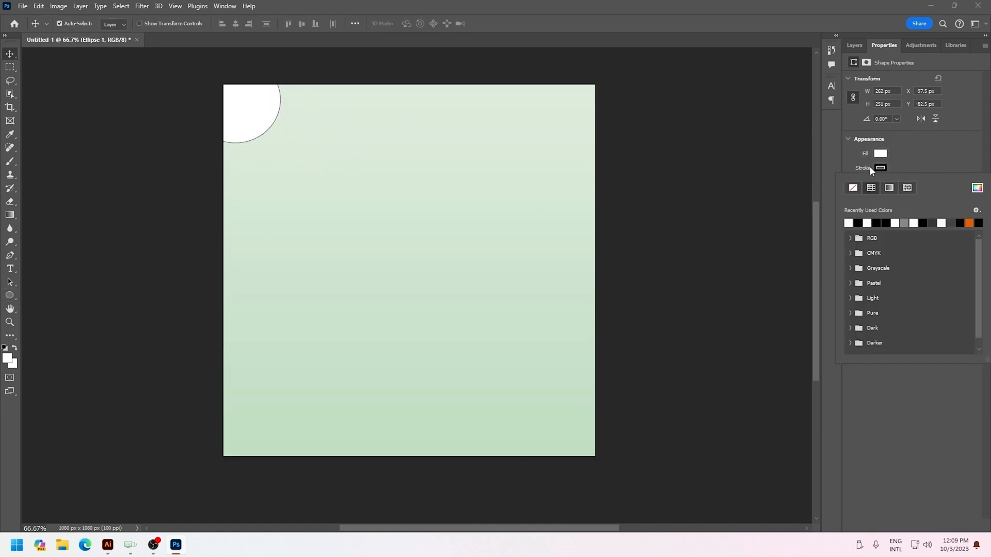
click(881, 154)
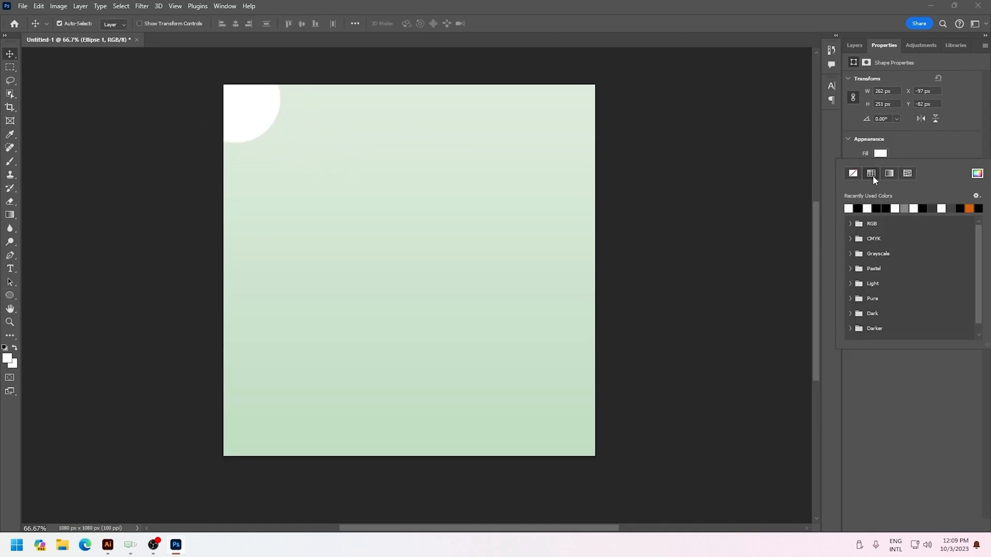
click(851, 284)
click(878, 295)
click(869, 295)
click(860, 296)
click(887, 295)
click(878, 295)
- Enlarge the corner ellipse to about 295 x 283 px and reposition it over the upper-left corner
click(252, 98)
key(ctrl+t)
drag(280, 143, 296, 156)
drag(269, 124, 271, 114)
drag(295, 148, 298, 149)
drag(274, 124, 271, 124)
key(Return)
key(ctrl+plus)
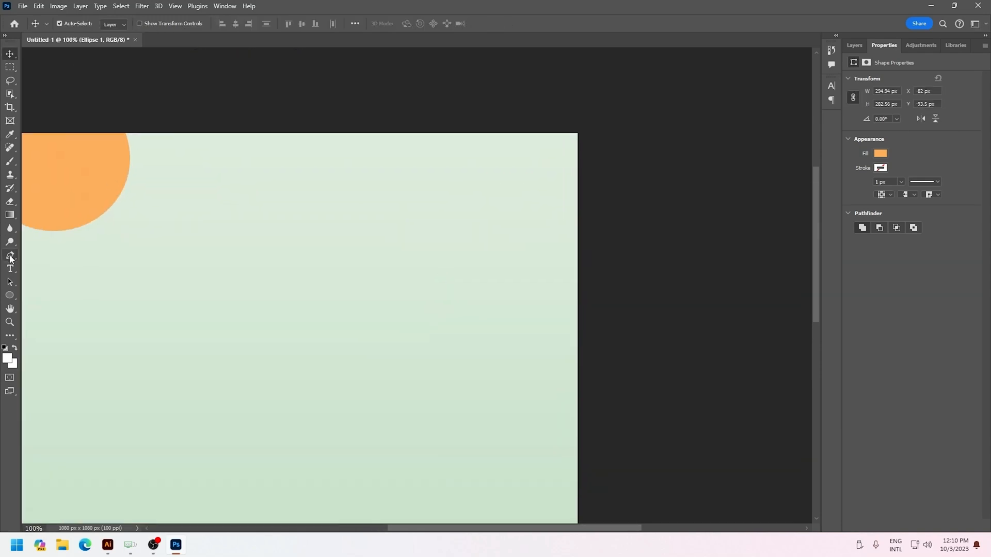
click(10, 268)
click(370, 184)
text(www)
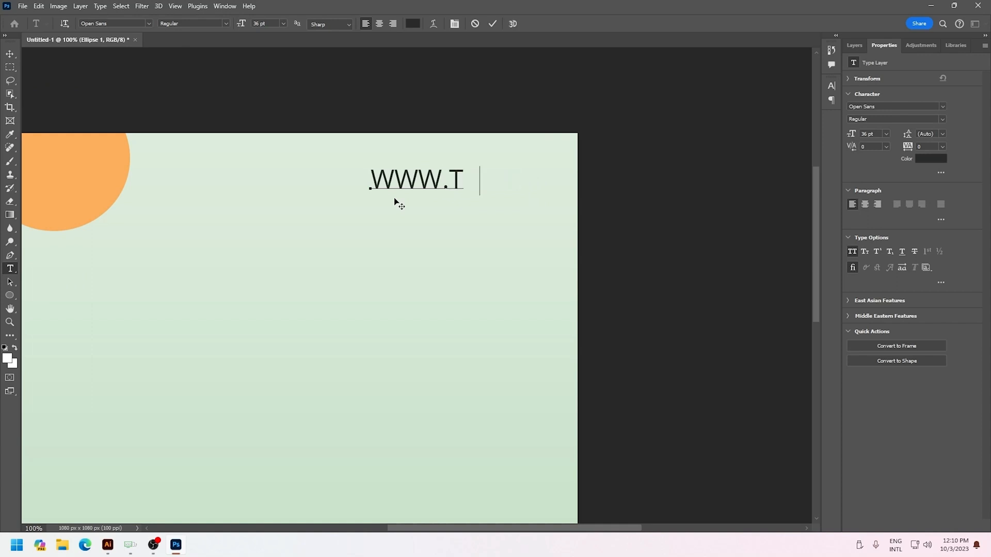
key(ctrl+a)
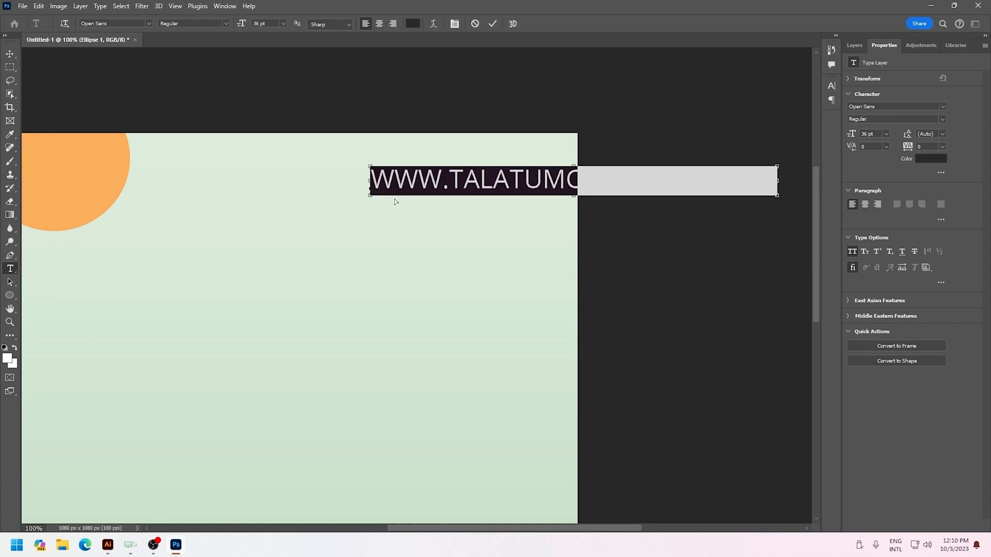
click(852, 253)
key(Escape)
- Move the web address fully inside the canvas and delete the stray "a" at its end
click(9, 54)
drag(508, 181, 348, 170)
double_click(532, 170)
click(537, 170)
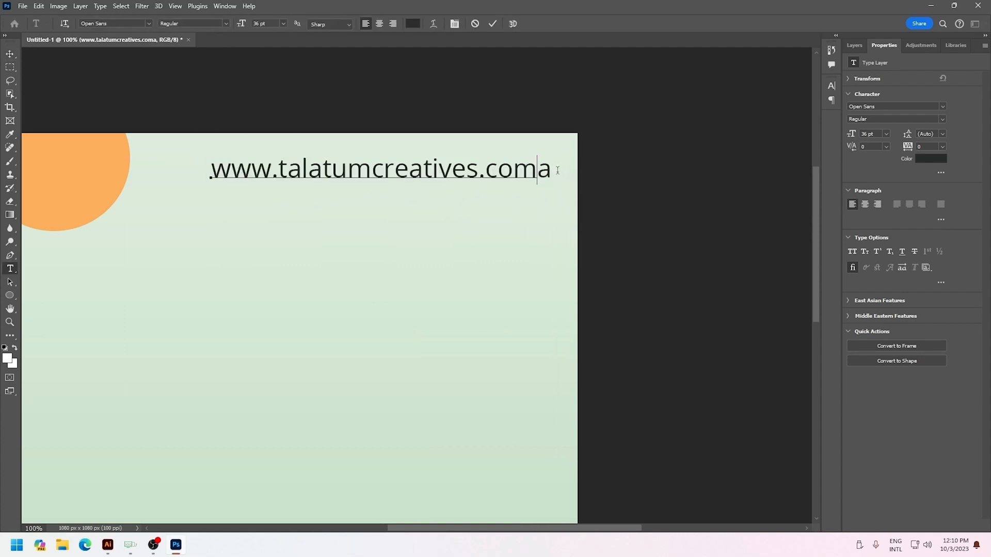
key(Delete)
key(Escape)
- Set the web address to 12 pt and move it to the canvas's upper-right corner
text(12)
key(Return)
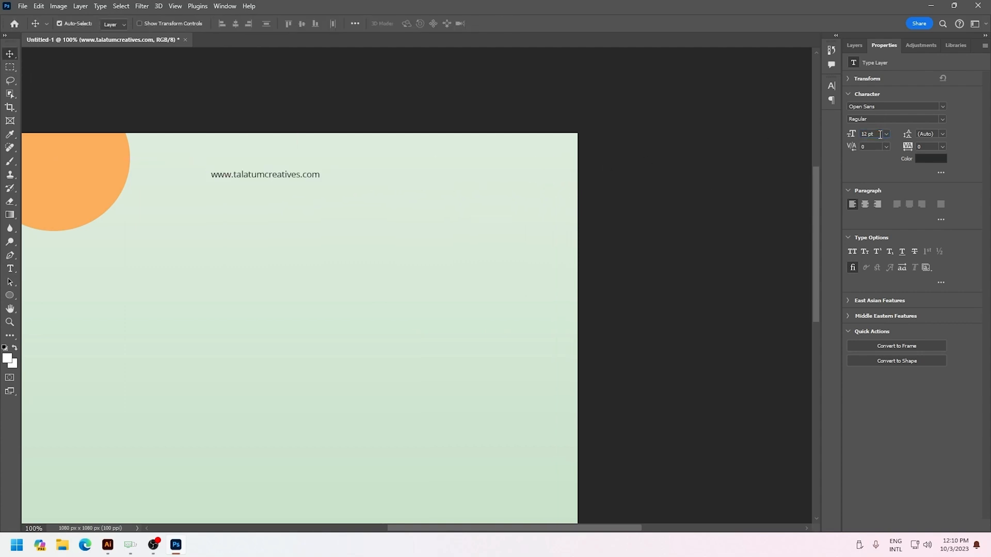
drag(299, 175, 519, 174)
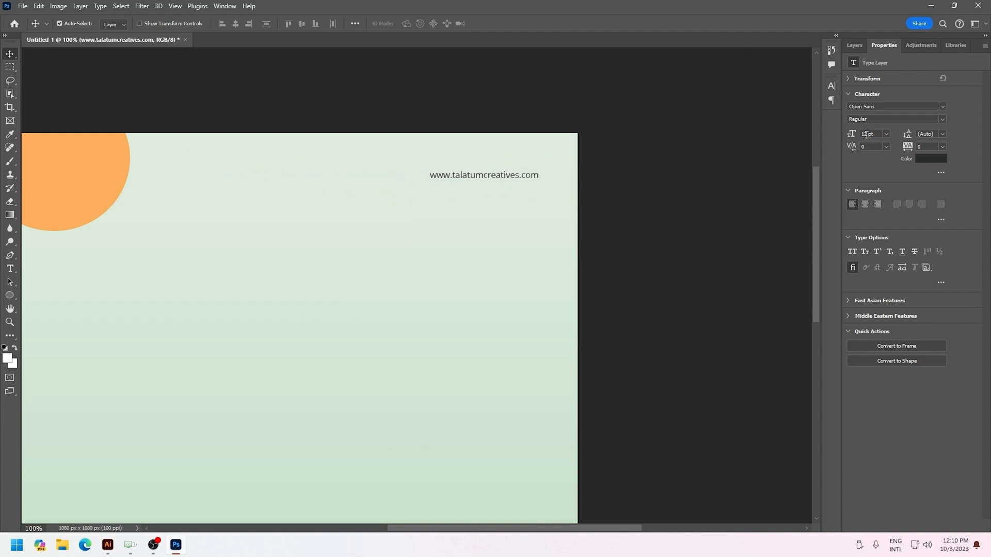
- Try the Bold style on the web address and search the font list for "rust"
click(939, 119)
click(882, 153)
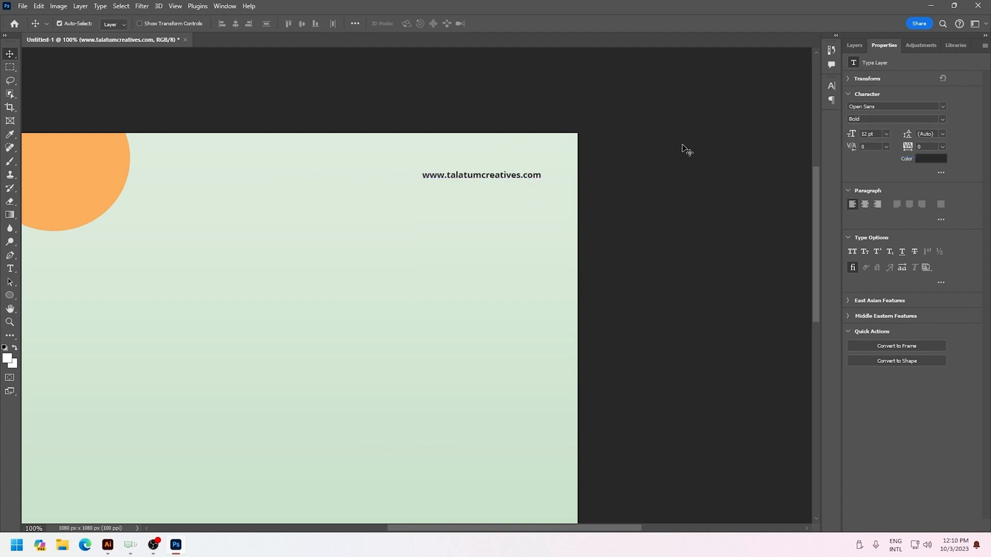
text(bi)
key(ctrl+a)
text(rust)
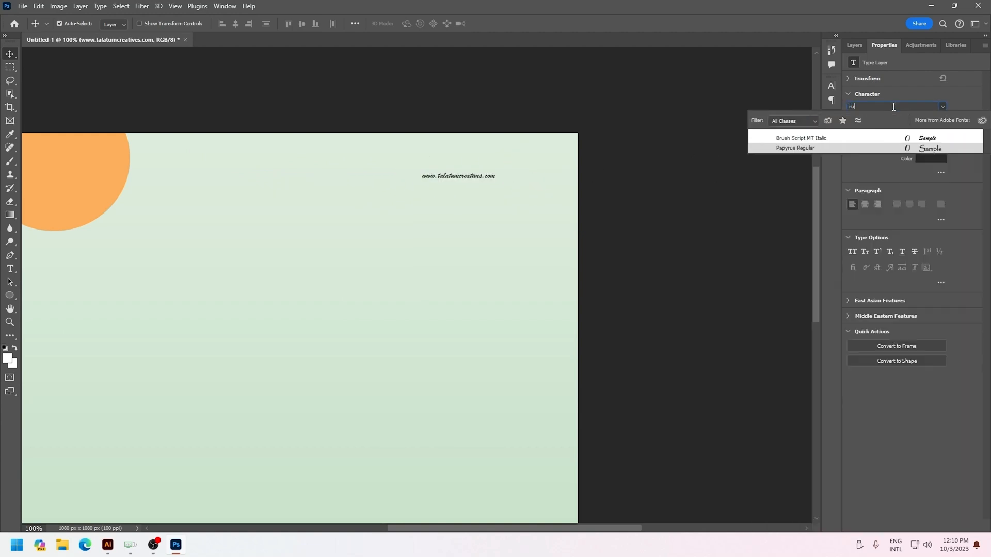
key(BackSpace)
key(BackSpace)
key(BackSpace)
key(BackSpace)
text(rus)
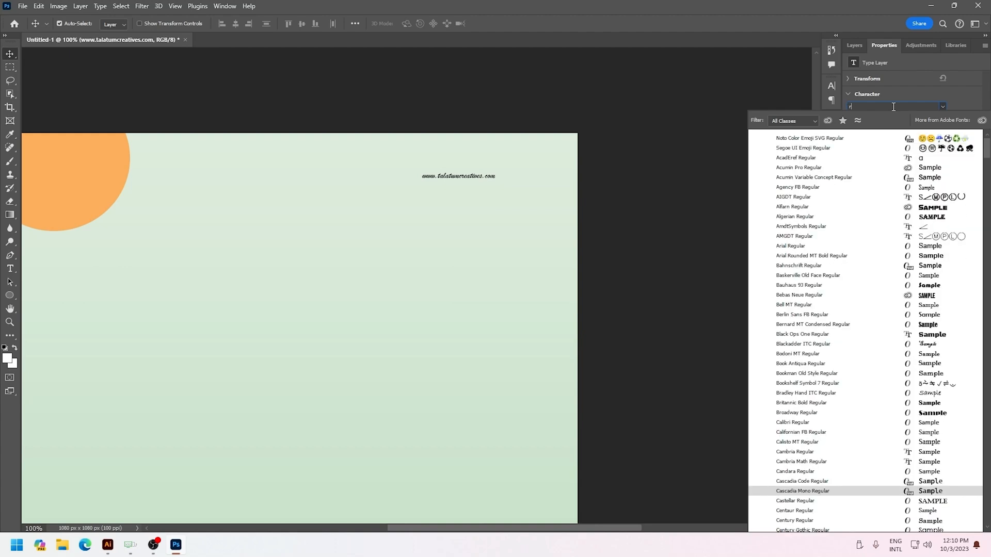
key(BackSpace)
key(BackSpace)
key(BackSpace)
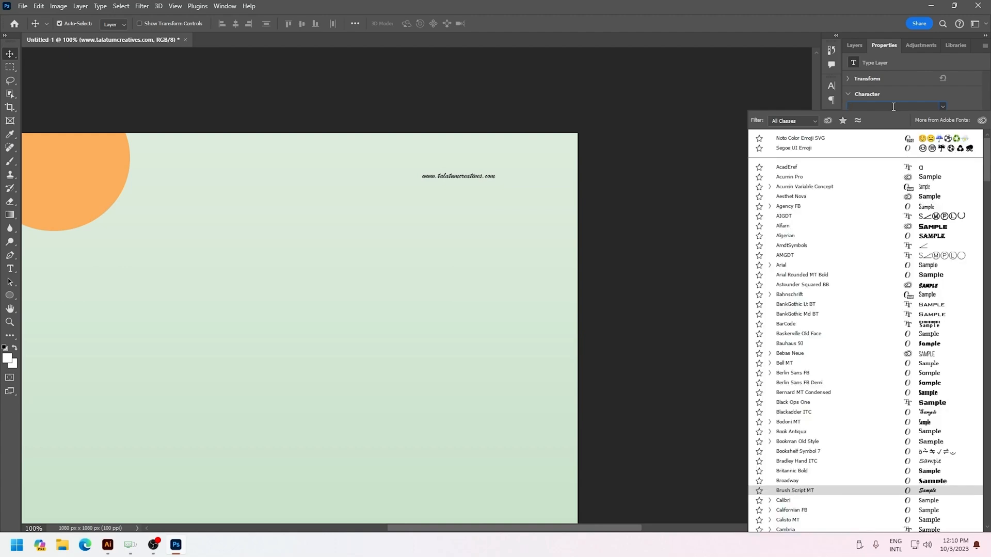
- Set the web address in Poppins Medium at 15 pt and shift it back inside the canvas's right margin
text(poppins)
click(789, 220)
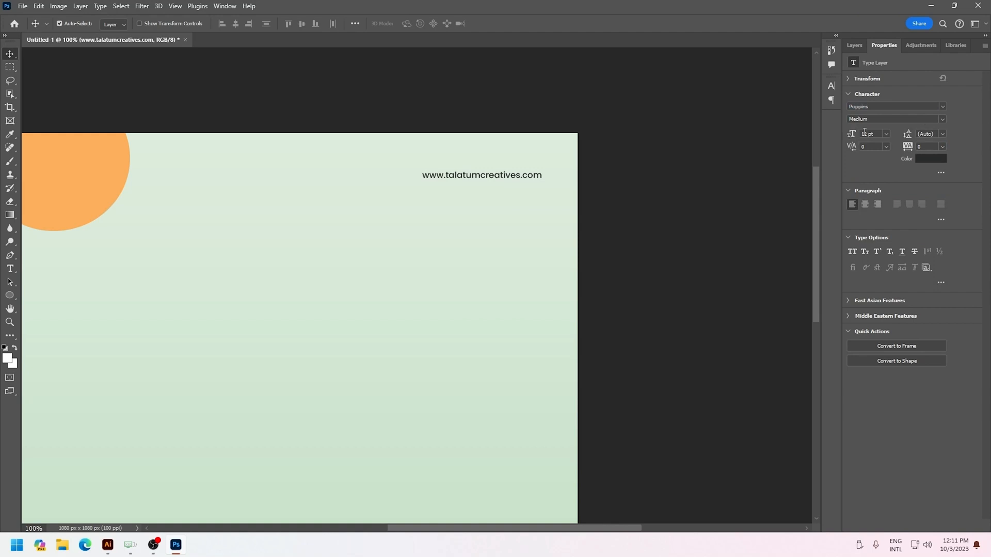
text(15)
key(Return)
drag(530, 174, 506, 173)
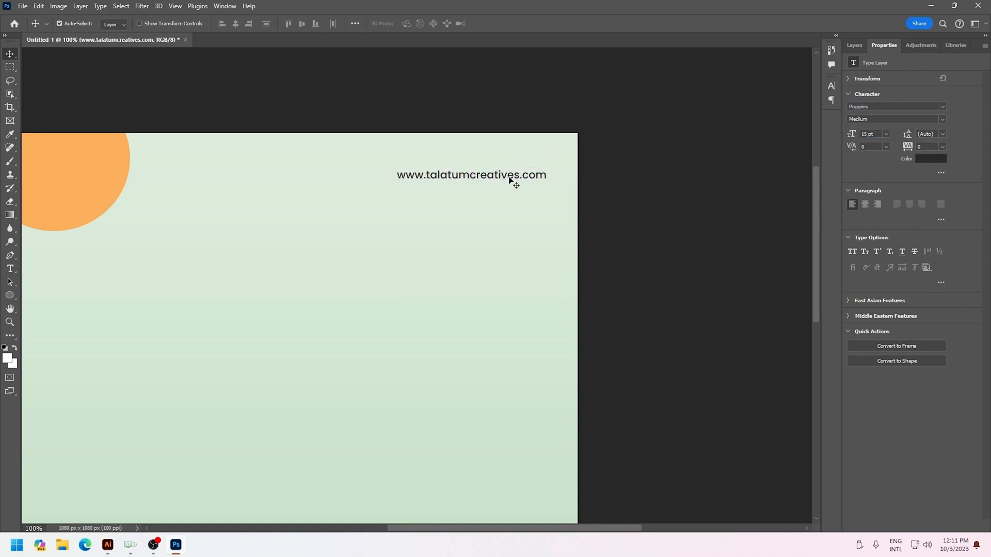
drag(536, 246, 424, 306)
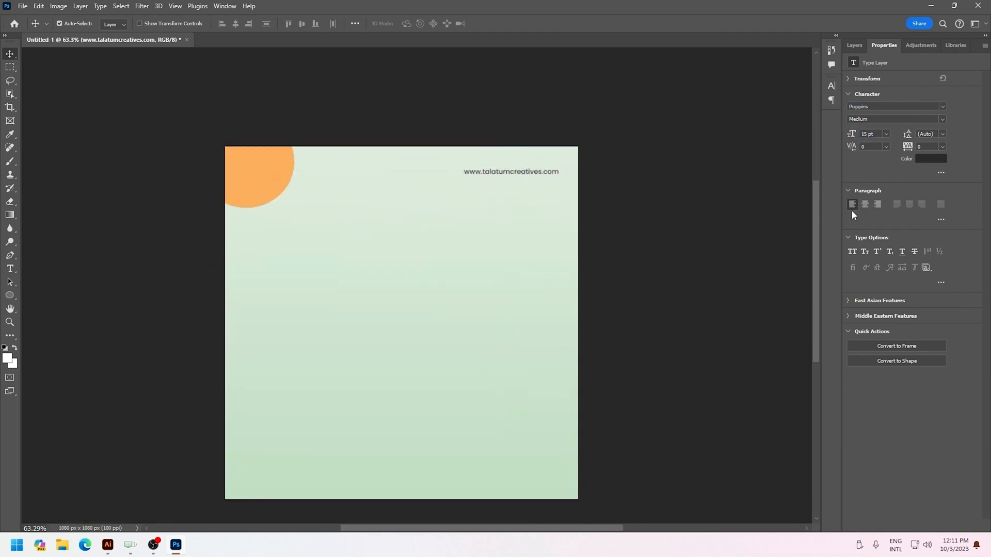
- Change the text colour of the whole web address to black
click(854, 46)
double_click(867, 110)
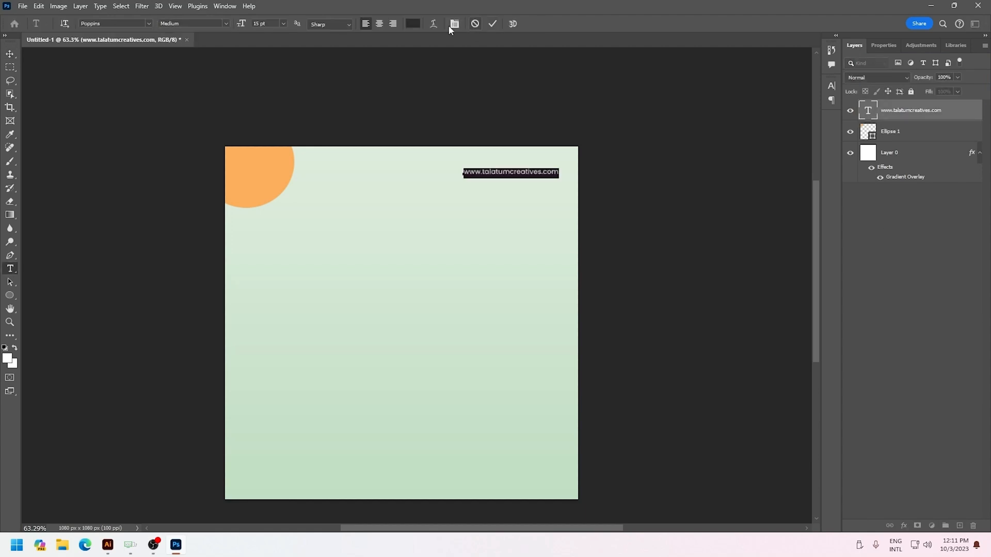
click(412, 24)
drag(665, 251, 666, 280)
click(539, 293)
click(746, 164)
click(9, 54)
ctrl+click(513, 180)
drag(513, 179, 630, 165)
click(906, 131)
click(906, 111)
mouse_move(487, 222)
mouse_down()
mouse_move(458, 256)
mouse_move(469, 287)
mouse_move(482, 223)
mouse_up()
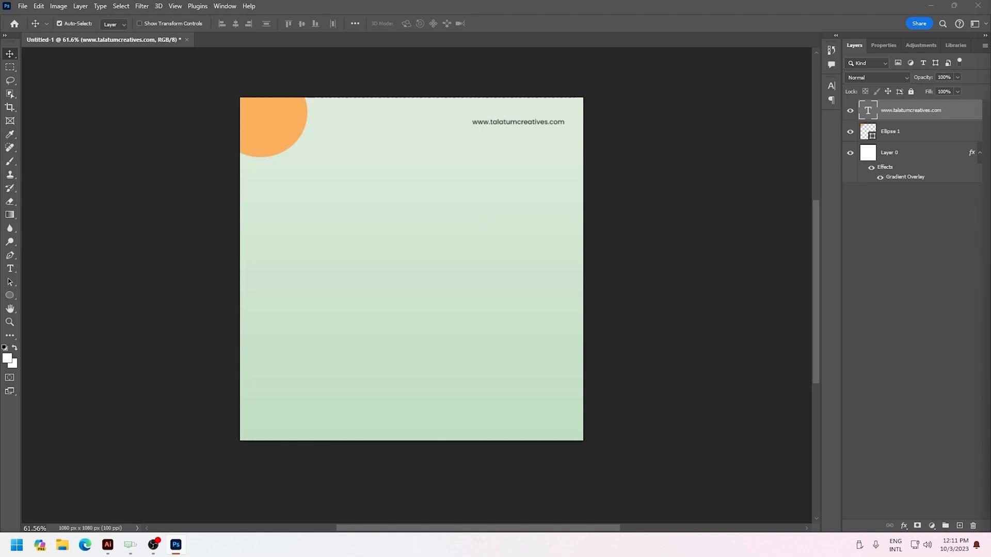
- Paste the photo of the woman with a laptop, move it lower on the canvas and convert it to a smart object
key(ctrl+v)
drag(482, 291, 480, 311)
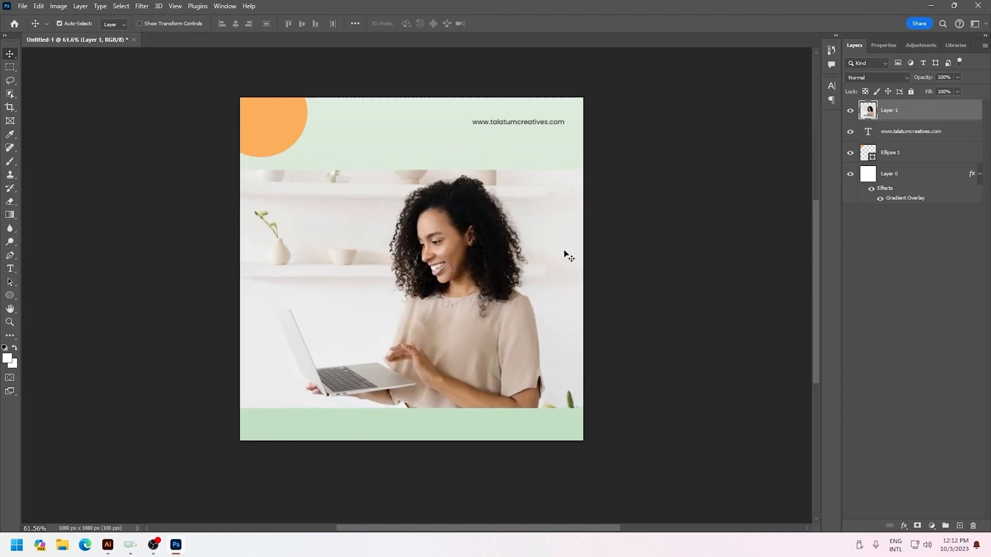
drag(444, 253, 404, 230)
drag(403, 229, 479, 229)
right_click(887, 110)
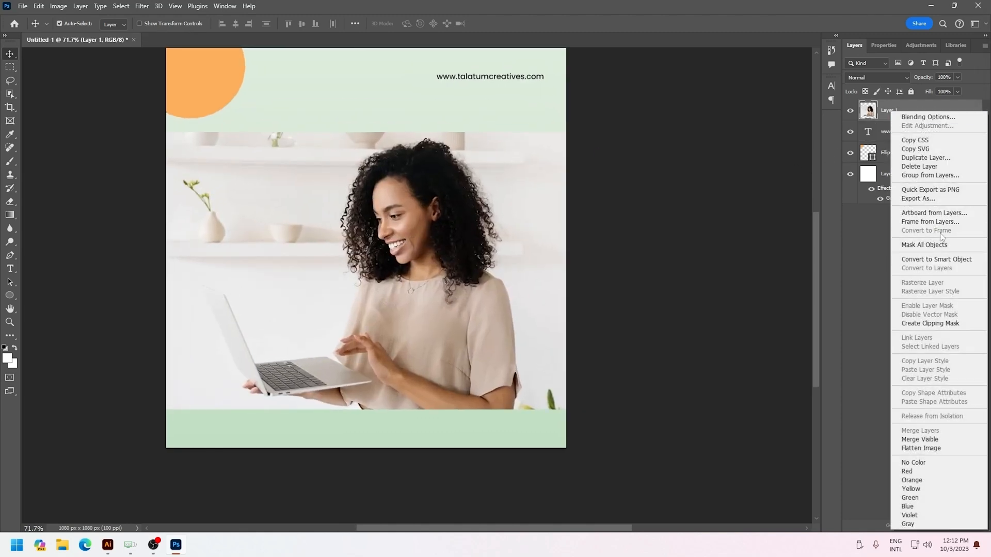
click(911, 259)
- Open the photo's smart object contents and select the woman together with her laptop using the Object Selection tool
double_click(871, 116)
click(10, 93)
drag(191, 95, 626, 493)
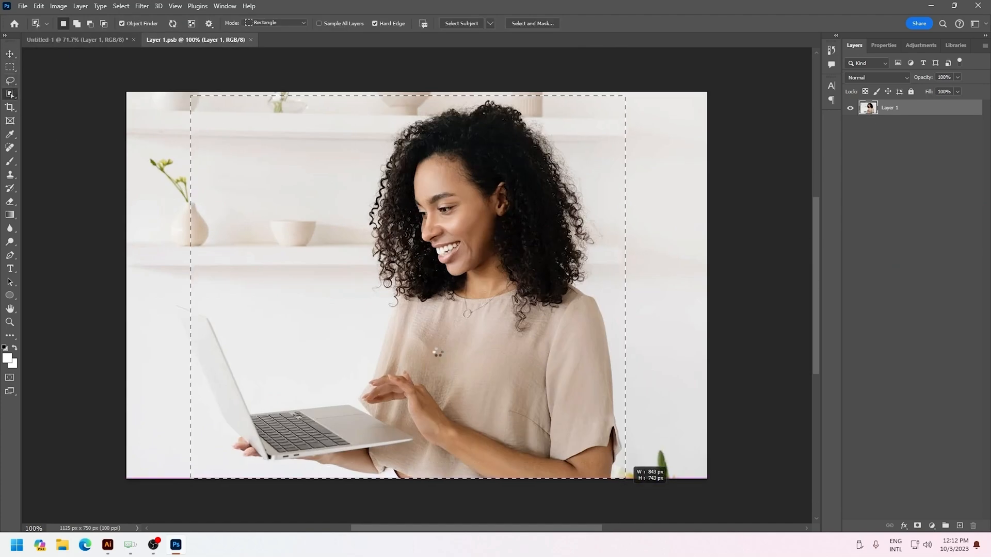
scroll(230, 351, up, 4)
click(230, 351)
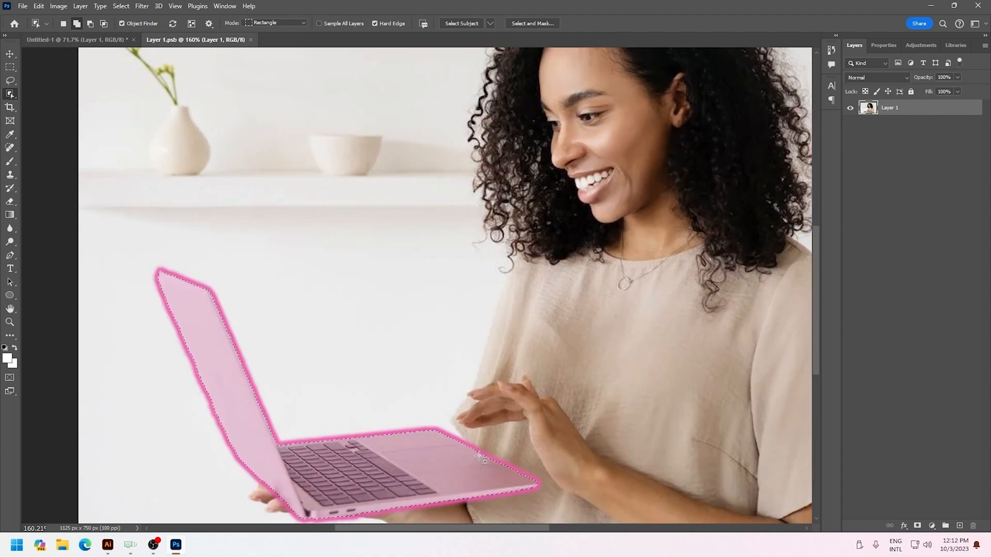
click(541, 484)
- Mask out the photo's background from the selection, save the smart object contents and close them
drag(494, 341, 460, 341)
drag(481, 173, 520, 176)
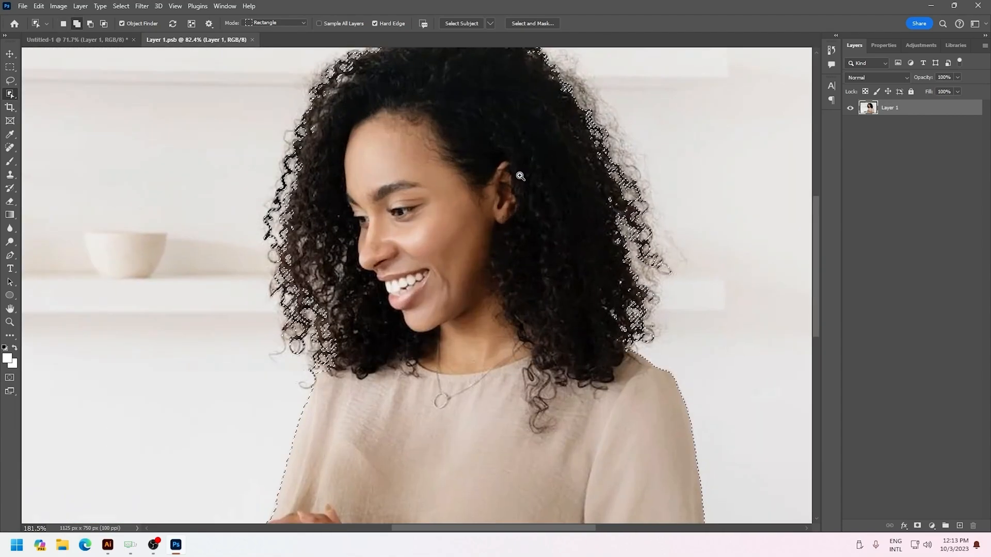
scroll(519, 261, right, 2)
scroll(519, 261, down, 1)
drag(525, 311, 474, 306)
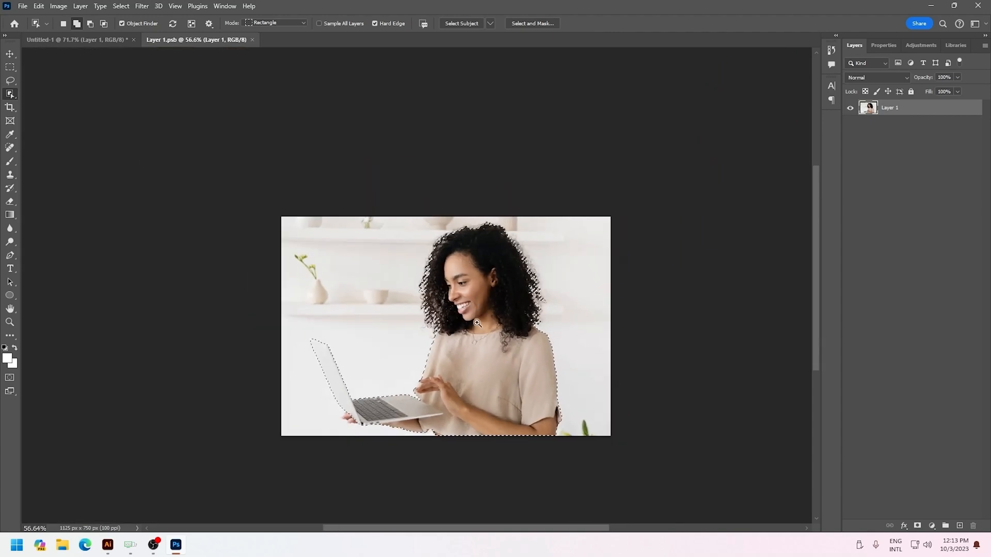
click(917, 525)
key(v)
key(ctrl+0)
key(ctrl+s)
key(ctrl+w)
- Move the cut-out woman to the canvas's lower-right corner and scale her up slightly
drag(467, 293, 518, 330)
key(ctrl+t)
drag(219, 169, 208, 161)
drag(488, 336, 481, 335)
key(Return)
drag(506, 342, 510, 342)
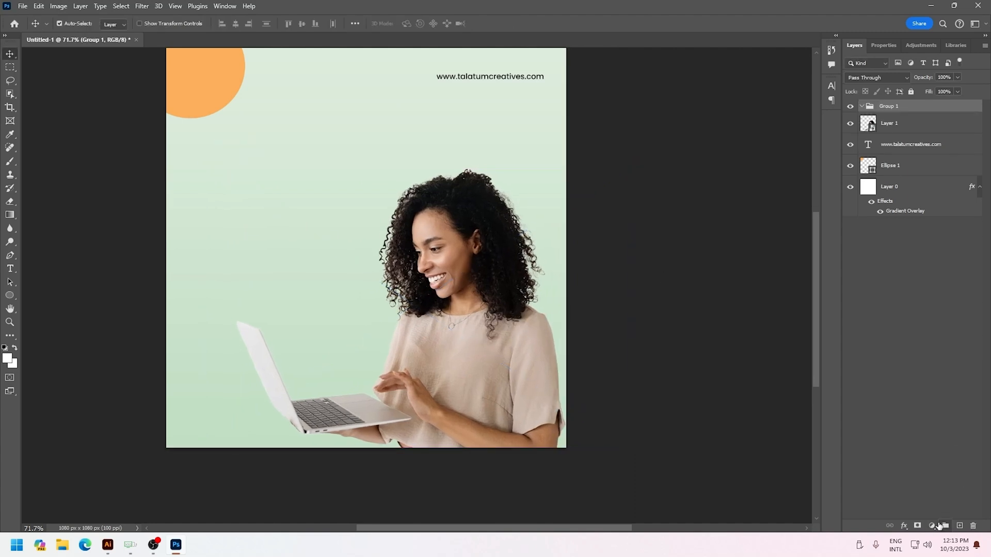
- Add a Black & White adjustment clipped to the woman's photo layer and adjust its color sliders
click(932, 525)
click(922, 444)
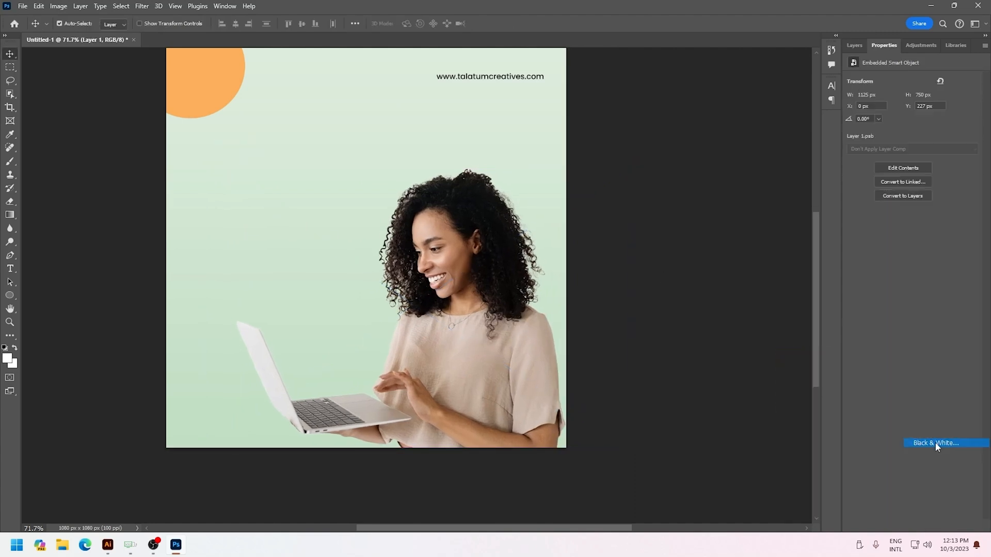
click(912, 525)
drag(910, 118, 908, 138)
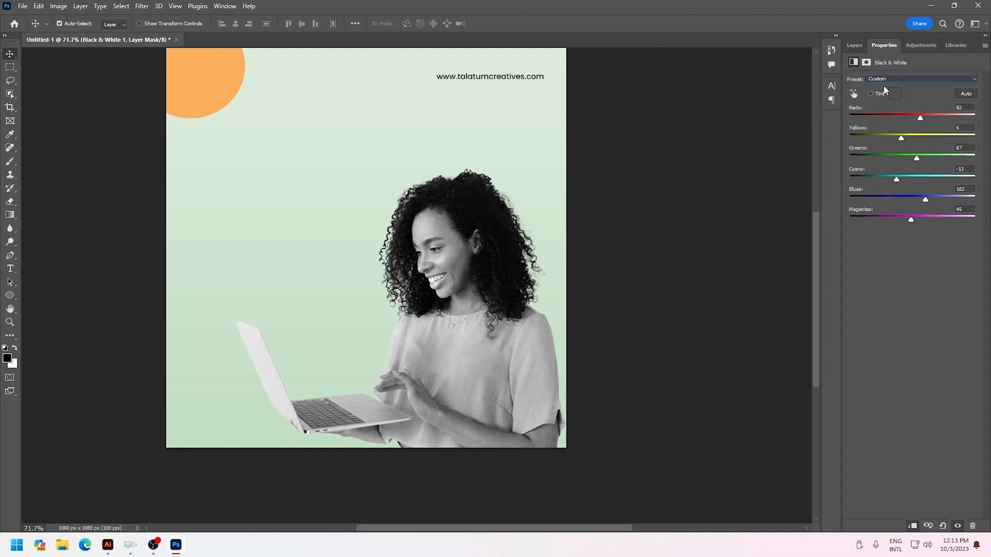
- Darken the woman's skin tones with the Black & White on-image adjustment tool
click(854, 93)
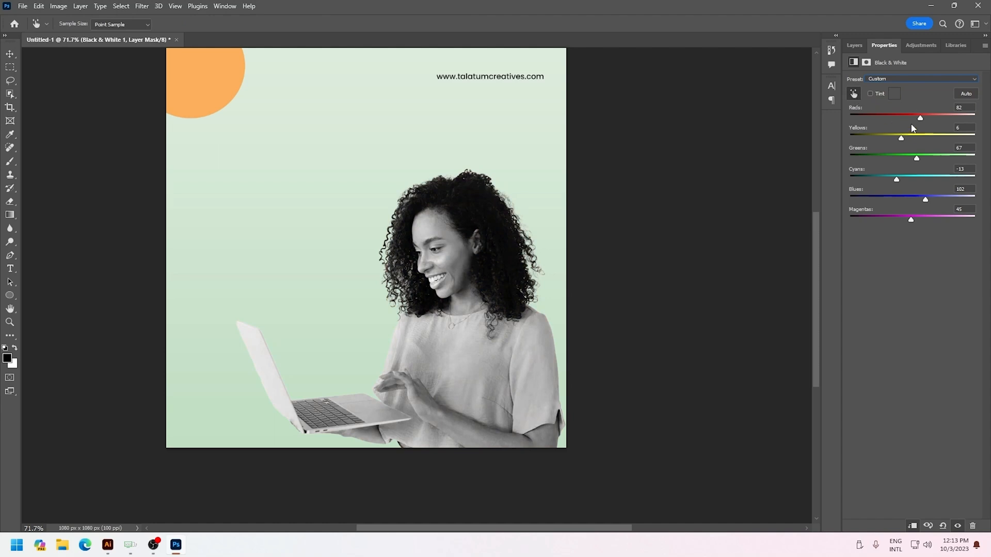
drag(437, 240, 432, 261)
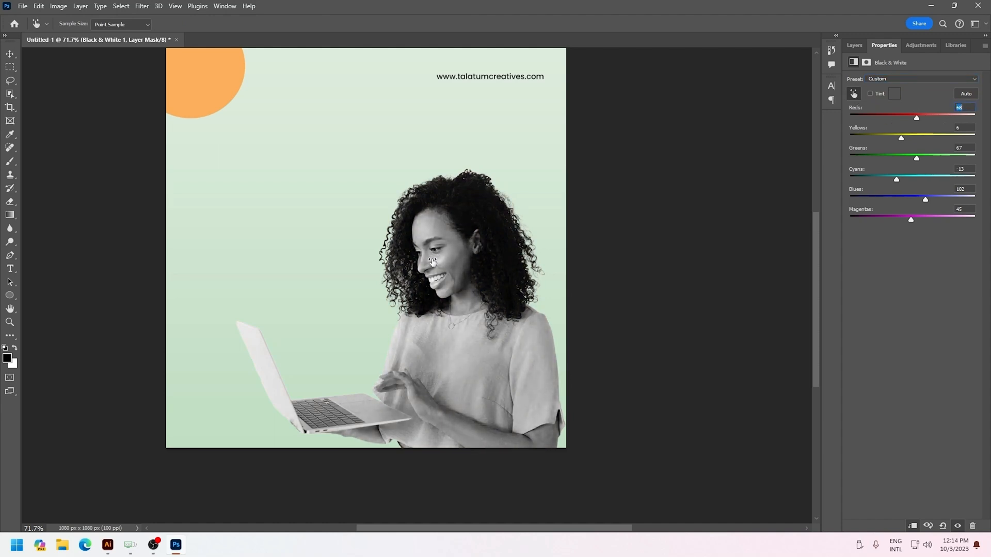
click(853, 45)
- Paint black with a soft 45 px brush on the Black & White mask to restore color to the woman's face and ear
ctrl+click(519, 356)
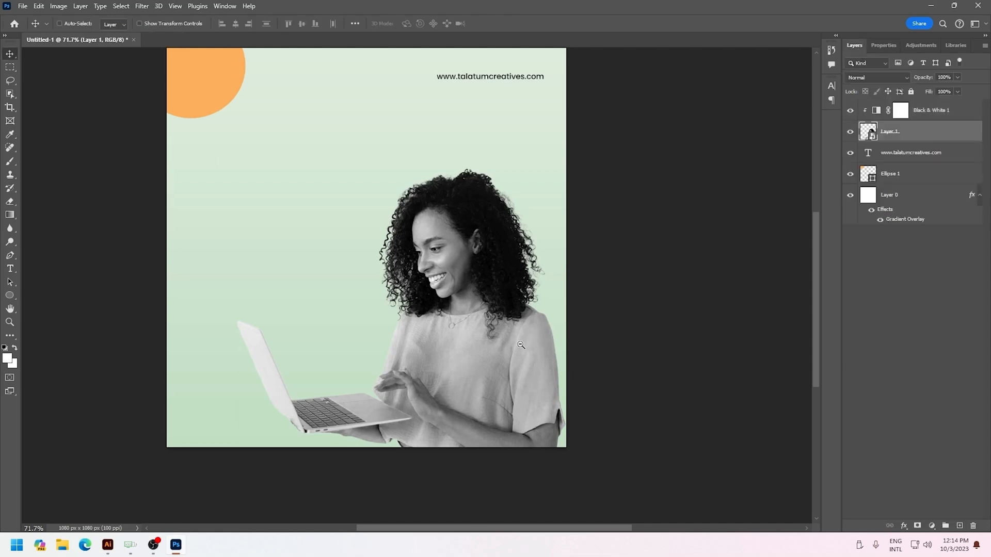
scroll(511, 335, up, 5)
click(900, 111)
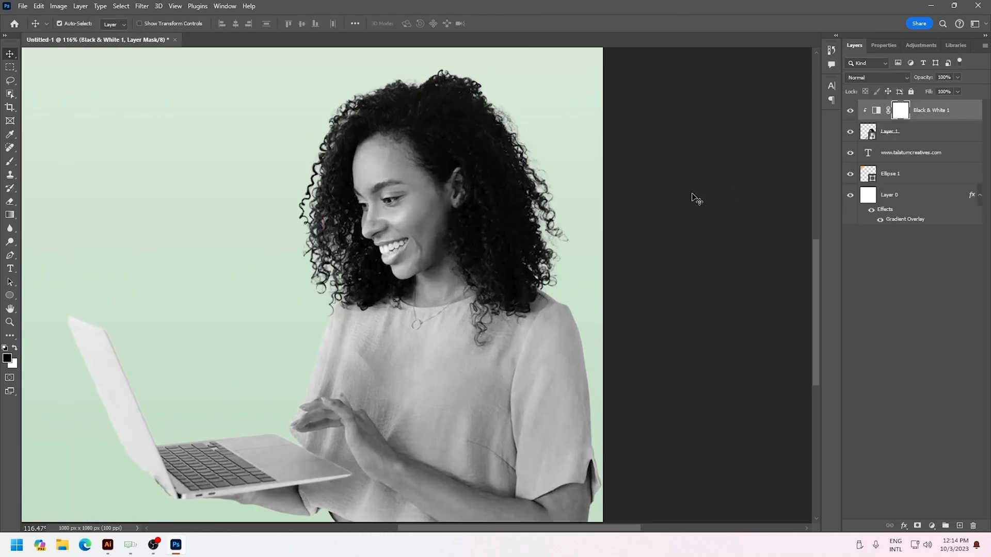
key(b)
key(x)
scroll(364, 147, up, 6)
mouse_move(360, 145)
mouse_down()
mouse_move(342, 135)
mouse_move(325, 250)
mouse_move(360, 380)
mouse_move(396, 435)
mouse_move(467, 422)
mouse_move(426, 450)
mouse_move(483, 418)
mouse_move(550, 240)
mouse_move(572, 210)
mouse_move(580, 240)
mouse_move(584, 205)
mouse_up()
key(ctrl+z)
right_click(393, 170)
click(454, 295)
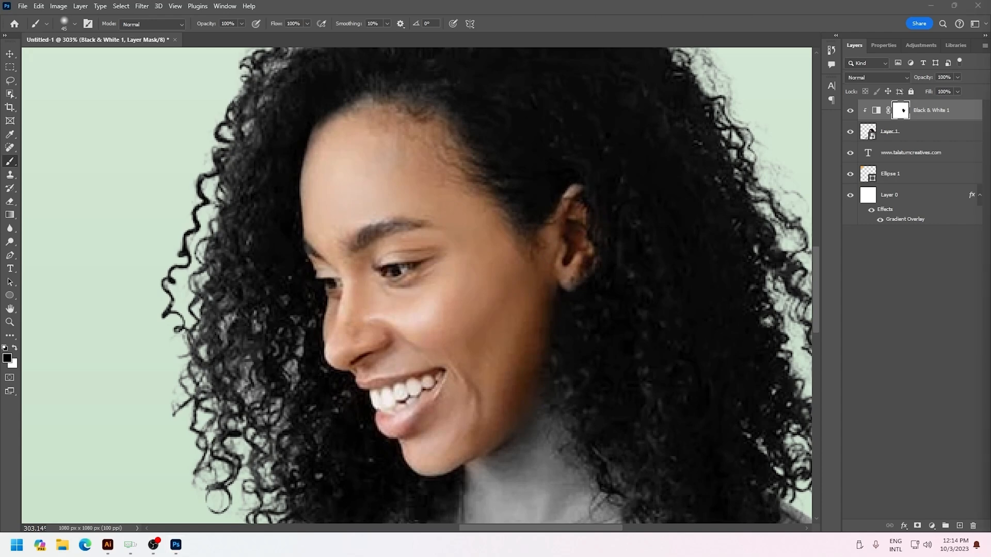
click(553, 224)
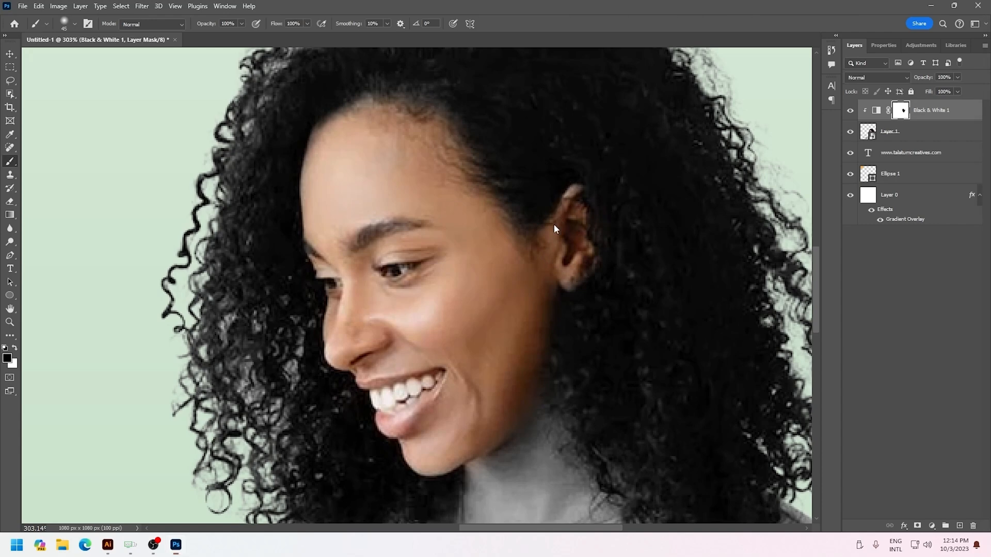
- Duplicate the orange corner circle and enlarge the copy behind the woman and laptop at the canvas's lower edge
key(v)
mouse_move(514, 269)
mouse_down()
mouse_move(475, 327)
mouse_move(449, 330)
mouse_up()
ctrl+click(285, 116)
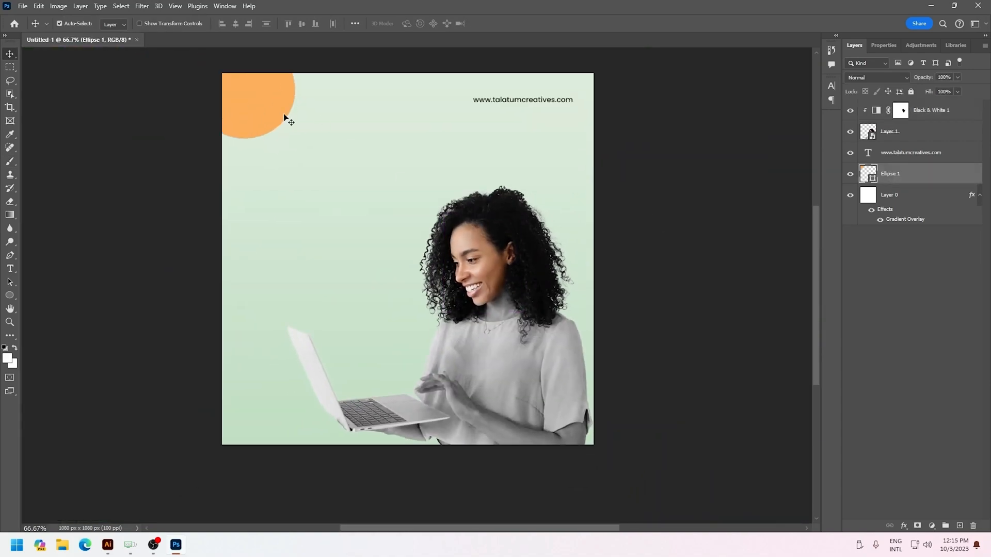
drag(269, 107, 326, 495)
key(ctrl+t)
drag(355, 322, 448, 321)
drag(403, 499, 402, 509)
key(Return)
click(895, 132)
shift+click(903, 174)
ctrl+click(920, 159)
click(568, 372)
click(875, 364)
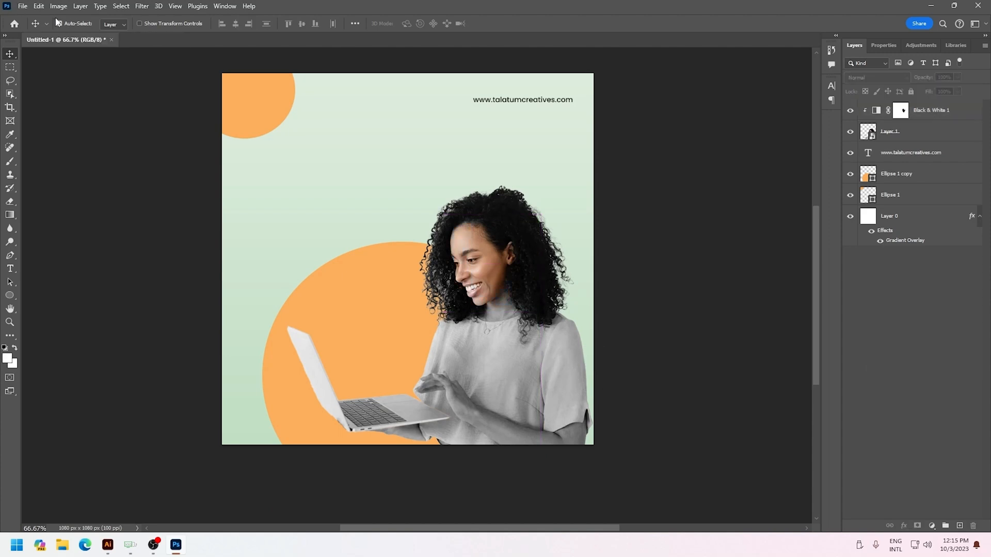
click(532, 325)
drag(532, 325, 551, 357)
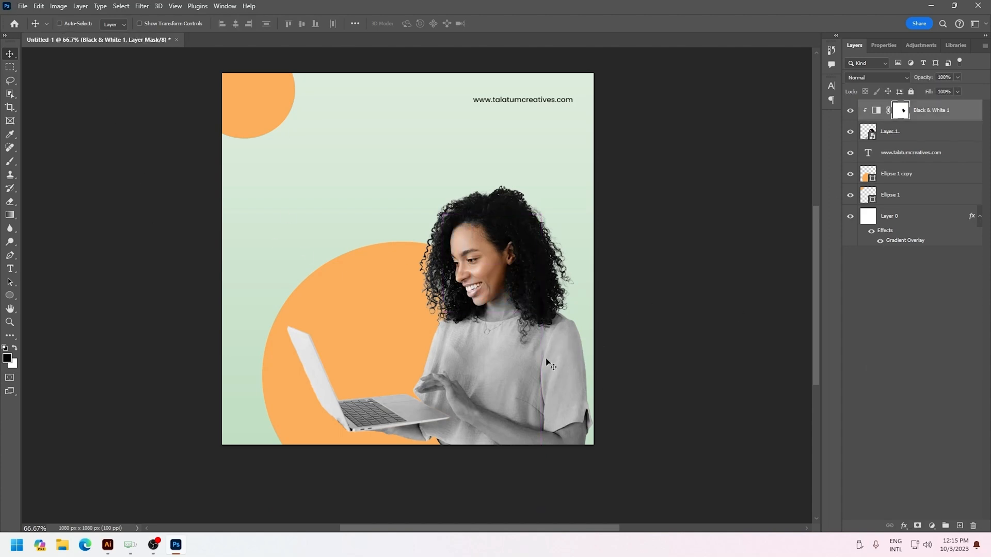
key(ctrl+z)
ctrl+click(576, 379)
click(459, 203)
click(539, 352)
click(901, 138)
mouse_move(542, 359)
mouse_down()
mouse_move(557, 359)
mouse_move(541, 358)
mouse_up()
ctrl+click(924, 128)
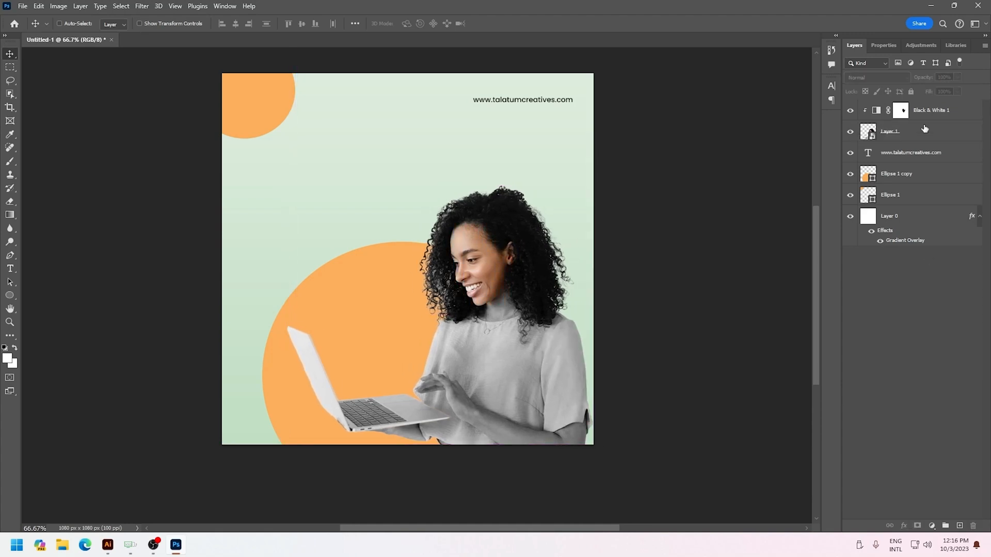
- Group the woman's photo with its Black & White adjustment, and nudge the group and the large circle toward the right
click(924, 129)
shift+click(924, 110)
key(ctrl+g)
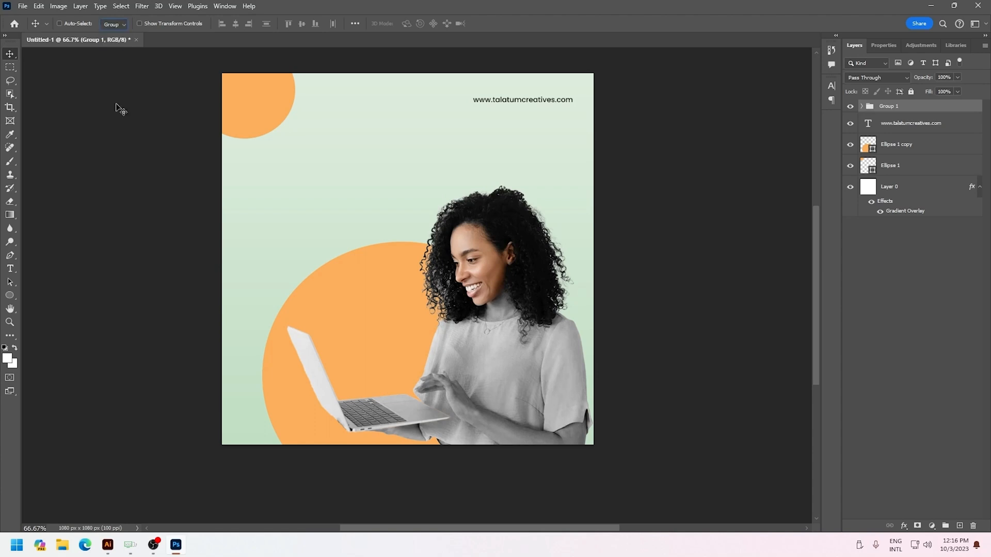
drag(506, 314, 522, 315)
click(916, 143)
mouse_move(408, 313)
mouse_down()
mouse_move(465, 319)
mouse_move(420, 300)
mouse_up()
- Duplicate the large circle, fill the copy dark brown and place it behind the orange one as an offset rim
key(ctrl+j)
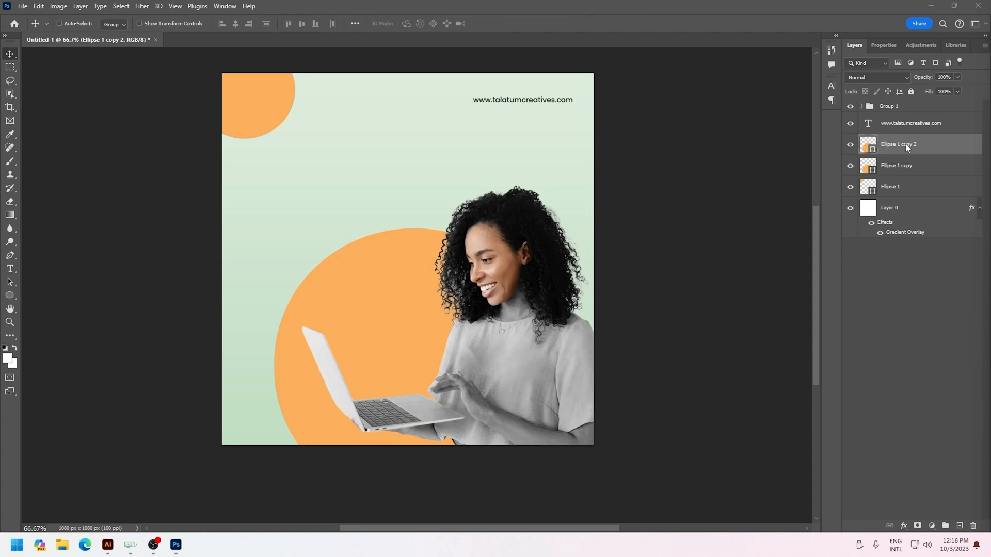
double_click(870, 148)
drag(712, 186, 722, 202)
click(845, 133)
drag(896, 146, 895, 174)
drag(383, 304, 388, 301)
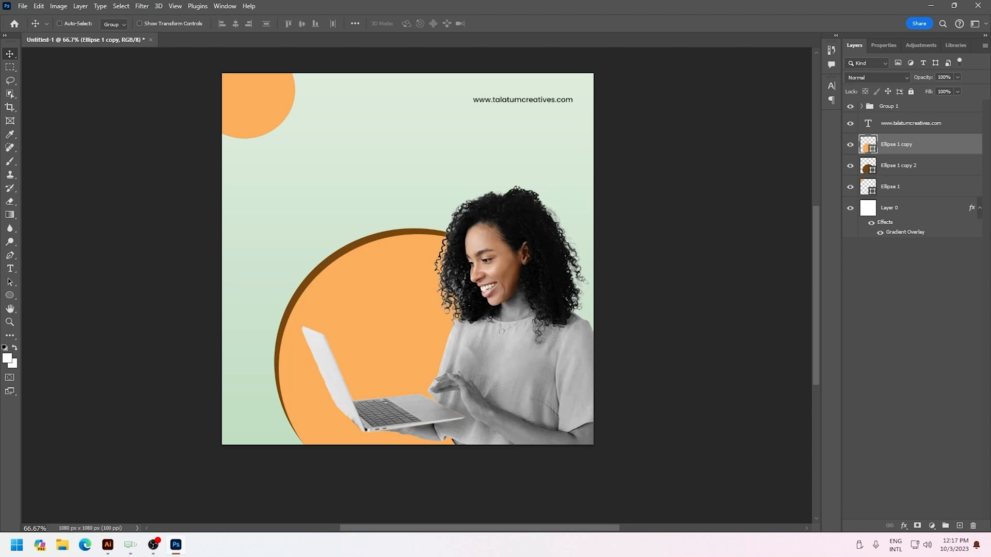
- Reorder the layers so both large circles sit directly beneath the woman's group and the web address lies below the small circle
click(878, 293)
drag(420, 279, 446, 283)
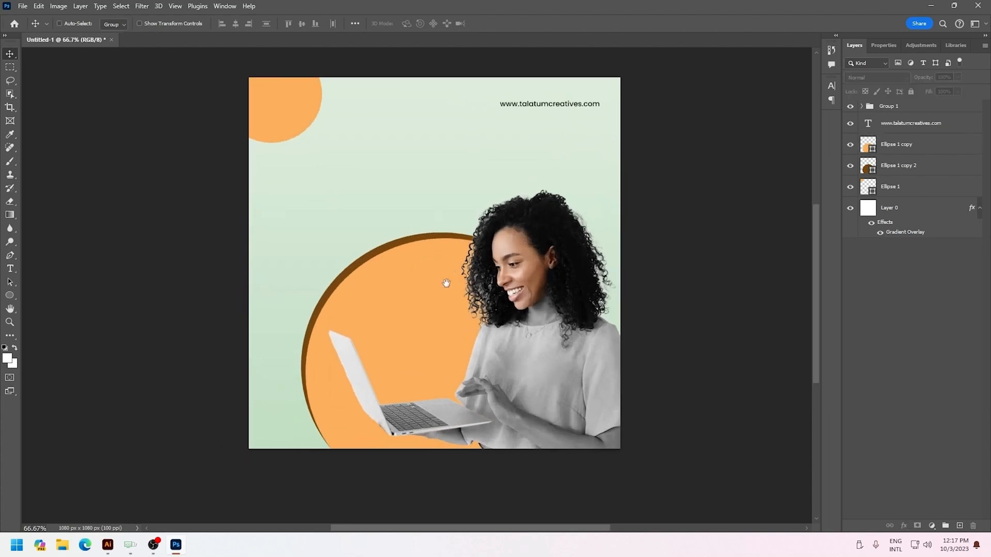
click(897, 187)
click(903, 166)
shift+click(909, 148)
drag(907, 141, 906, 117)
drag(899, 165, 901, 191)
- Shift the woman and the two large circles to the right, and move the web address slightly lower
click(914, 144)
shift+click(905, 106)
drag(541, 277, 553, 281)
click(897, 124)
shift+click(899, 144)
drag(431, 313, 475, 307)
click(911, 186)
drag(585, 106, 598, 118)
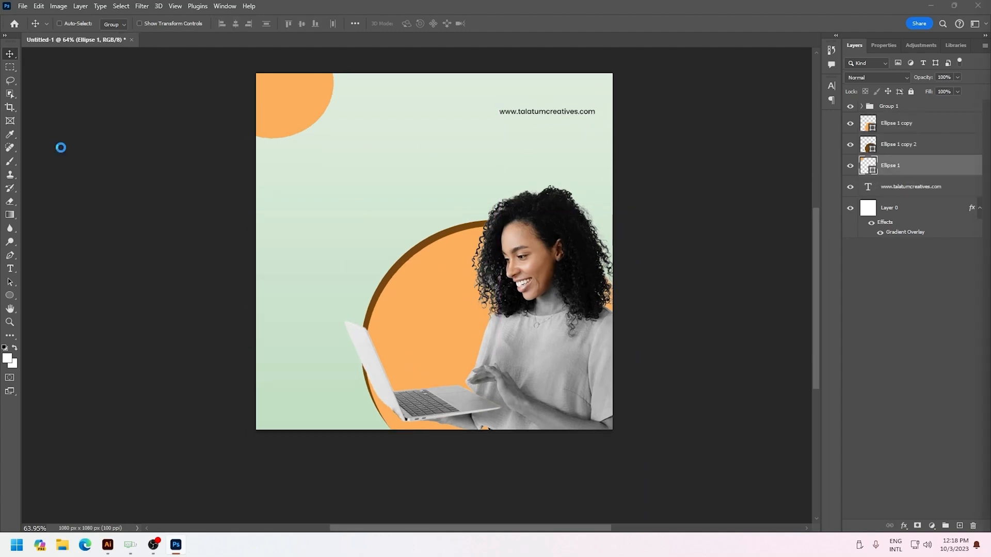
- Add the text "Register Now !" in Poppins Medium at 23 pt on the canvas's upper-left area
key(t)
click(303, 210)
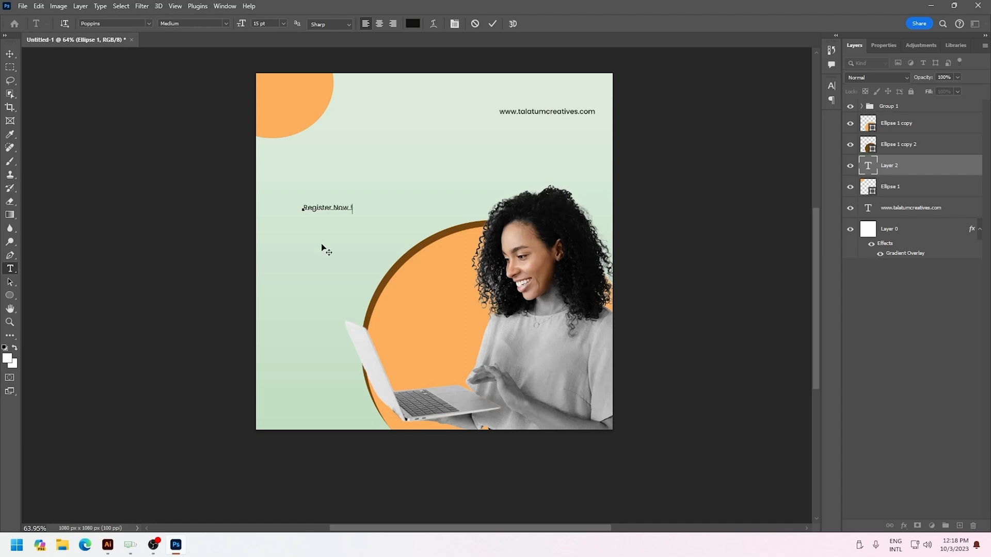
key(ctrl+Return)
click(8, 54)
drag(322, 210, 309, 187)
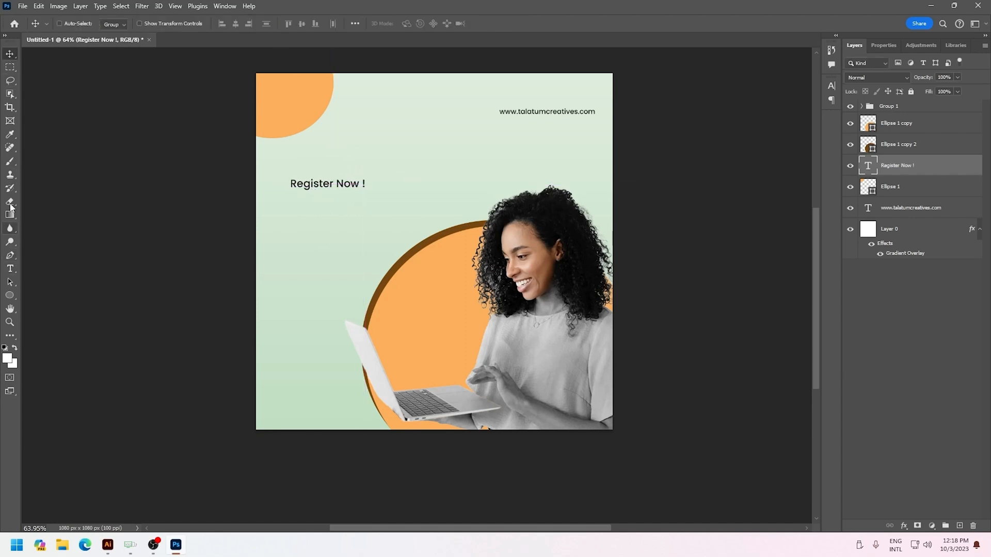
- Add a two-line headline "Get your" / "50% Off" beneath the "Register Now !" text
click(9, 266)
click(299, 216)
text(Get your)
key(Return)
text(50)
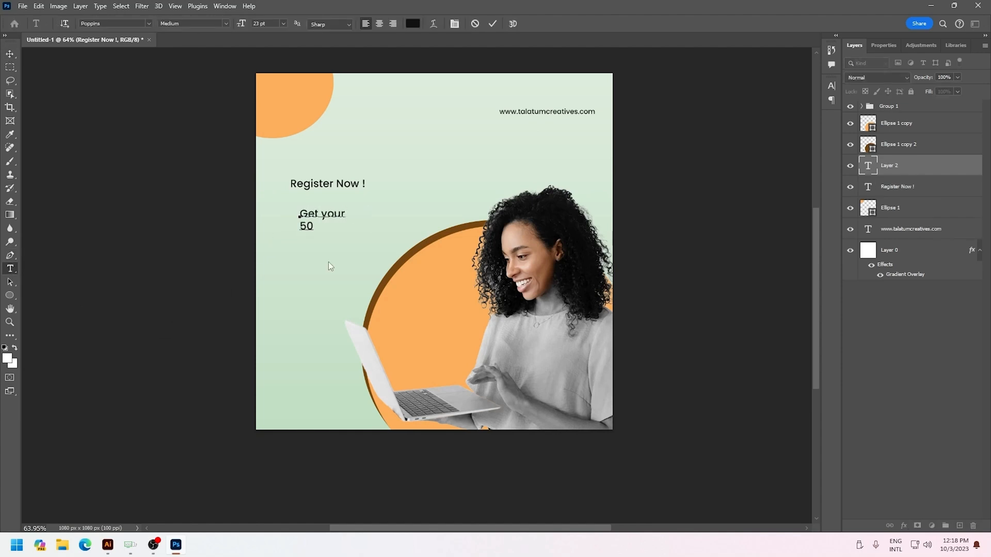
text(% Off)
- Format the headline in all caps Poppins Black at 40 pt with 63 pt leading
key(ctrl+a)
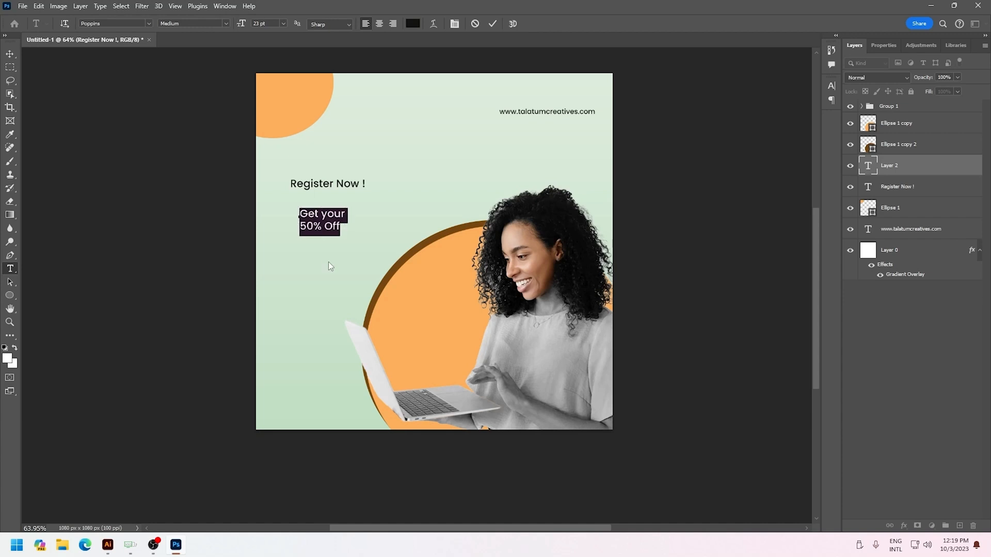
click(829, 88)
click(745, 157)
click(813, 101)
click(802, 243)
drag(717, 115, 783, 116)
drag(716, 118, 778, 112)
click(7, 56)
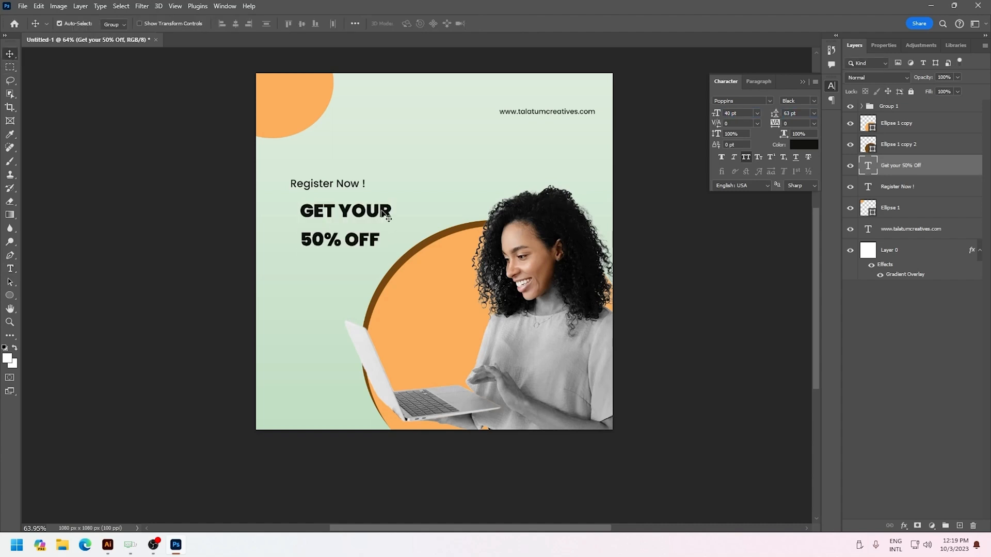
- Reposition the headline and "Register Now !" text, and nudge the woman with both large circles slightly up and right
drag(387, 215, 378, 222)
drag(355, 186, 355, 191)
click(892, 106)
shift+click(898, 144)
drag(556, 387, 570, 380)
- Move both text layers slightly down and left together, and raise "Register Now !" to widen the gap above the headline
click(891, 105)
click(903, 165)
shift+click(903, 186)
drag(355, 247, 352, 252)
click(897, 186)
drag(327, 195, 329, 190)
- Recolor the "GET YOUR 50% OFF" headline with the dark brown sampled from the large circle's rim
ctrl+click(304, 231)
drag(351, 253, 378, 181)
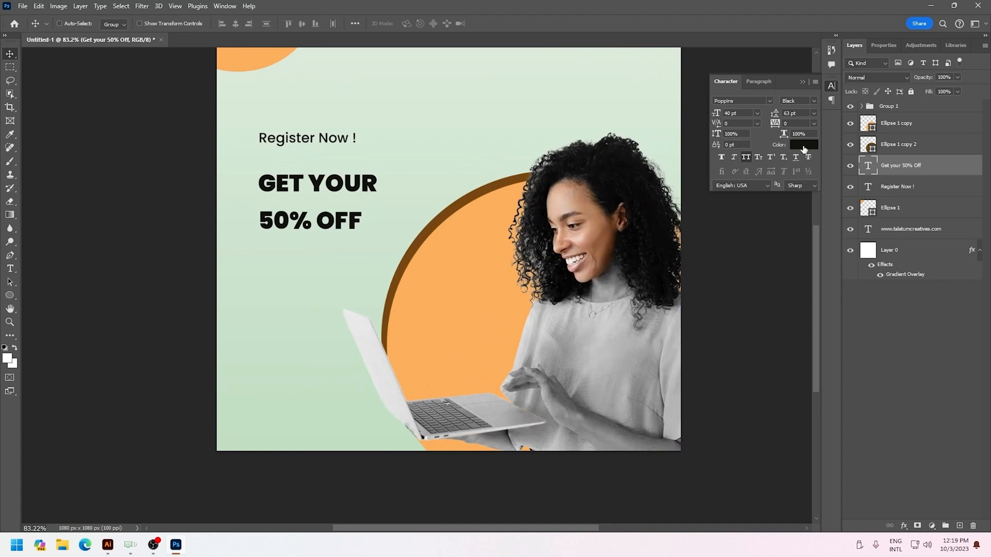
click(803, 144)
click(467, 195)
click(845, 133)
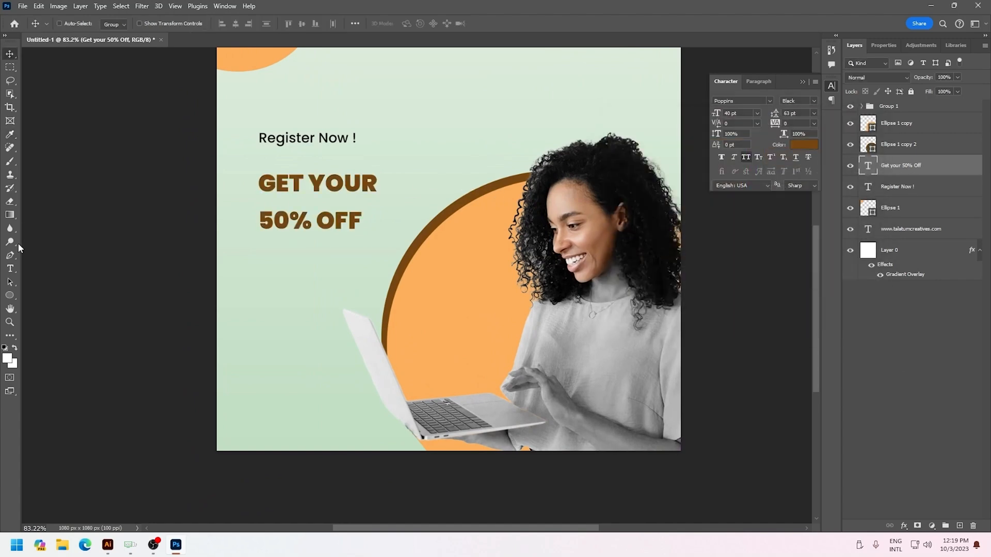
- Enlarge the brush preset picker and add a new empty layer directly beneath the headline layer
key(b)
right_click(393, 201)
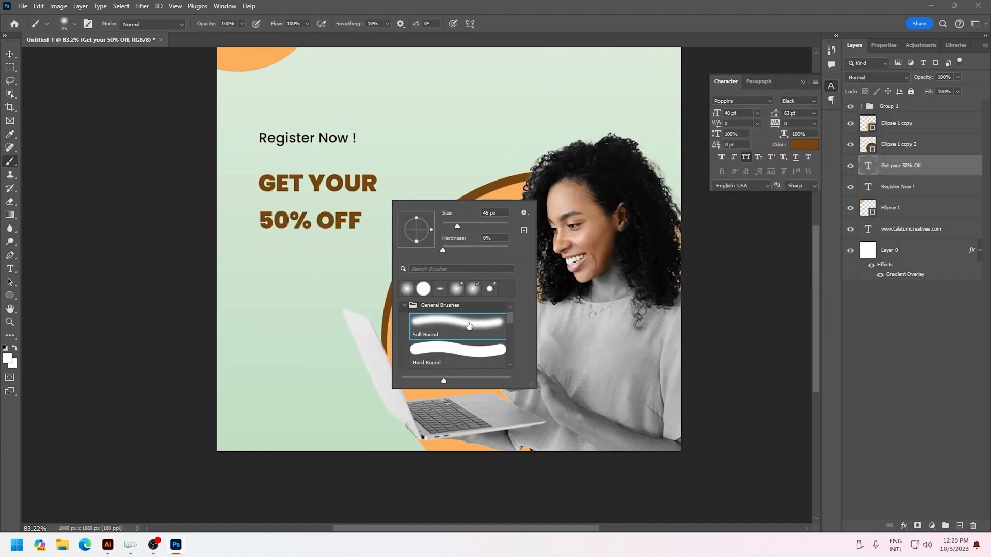
click(405, 306)
drag(533, 387, 588, 461)
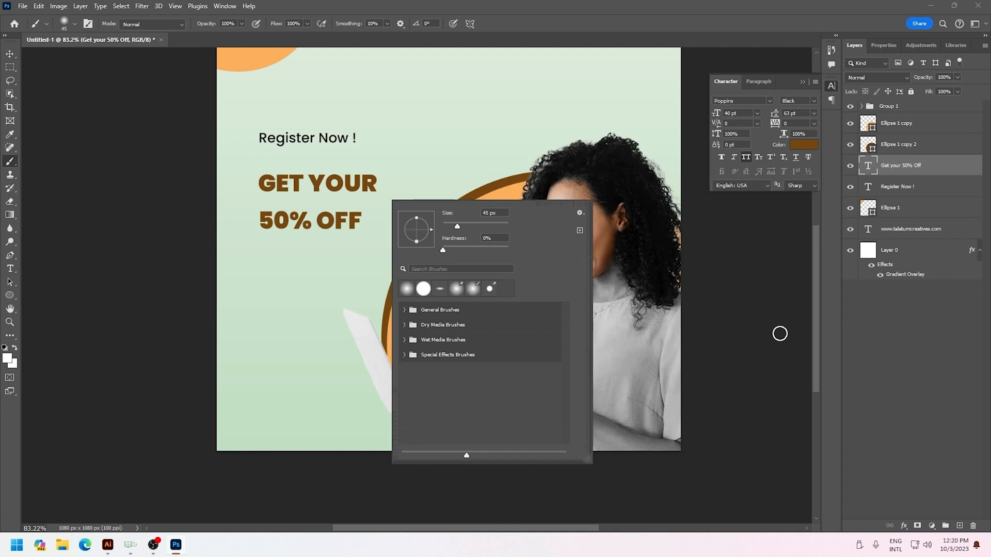
click(923, 187)
click(959, 526)
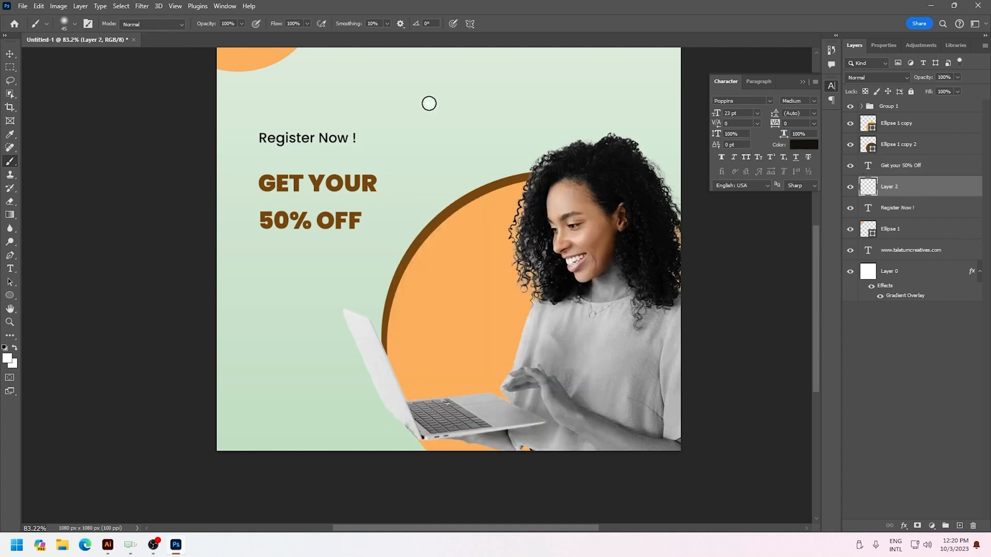
- Paint a rough white stroke behind "50% OFF" with the Kyle's Real Oils - 01 brush
right_click(408, 141)
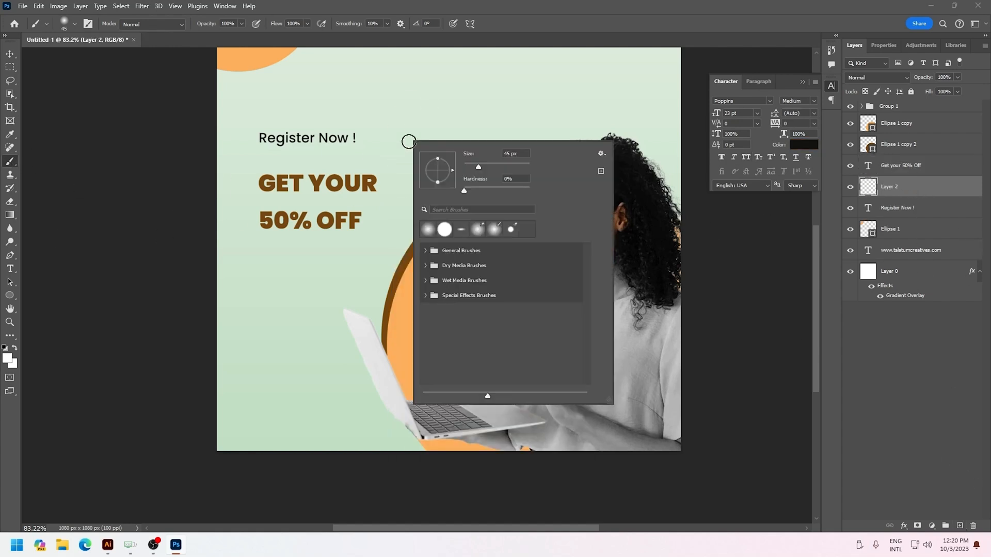
click(426, 296)
click(429, 293)
click(425, 281)
scroll(485, 352, down, 2)
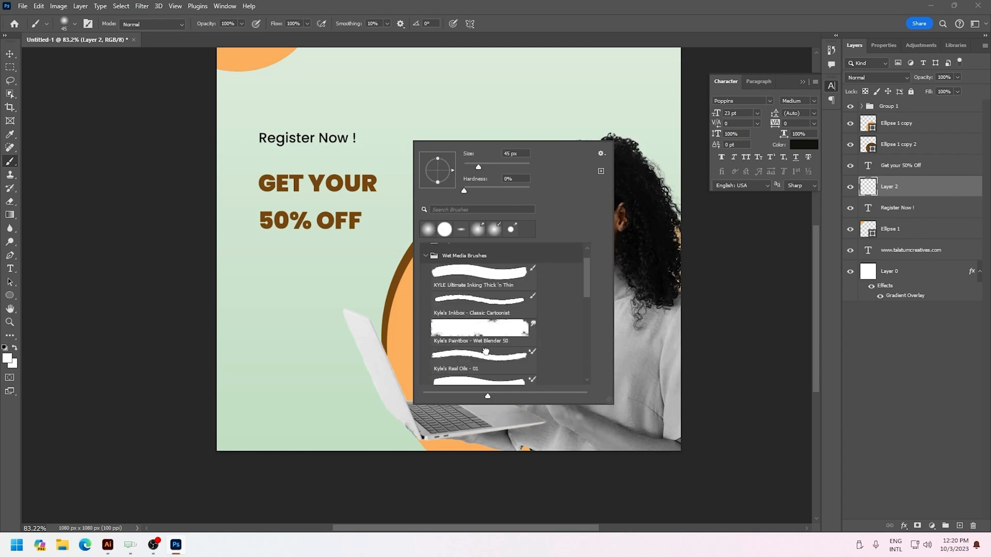
double_click(486, 352)
drag(250, 264, 368, 265)
key(ctrl+z)
key(bracketright)
mouse_move(269, 265)
mouse_down()
mouse_move(378, 263)
mouse_move(357, 229)
mouse_move(364, 222)
mouse_up()
- Move the white stroke below the headline and try painting a second stroke over it
key(v)
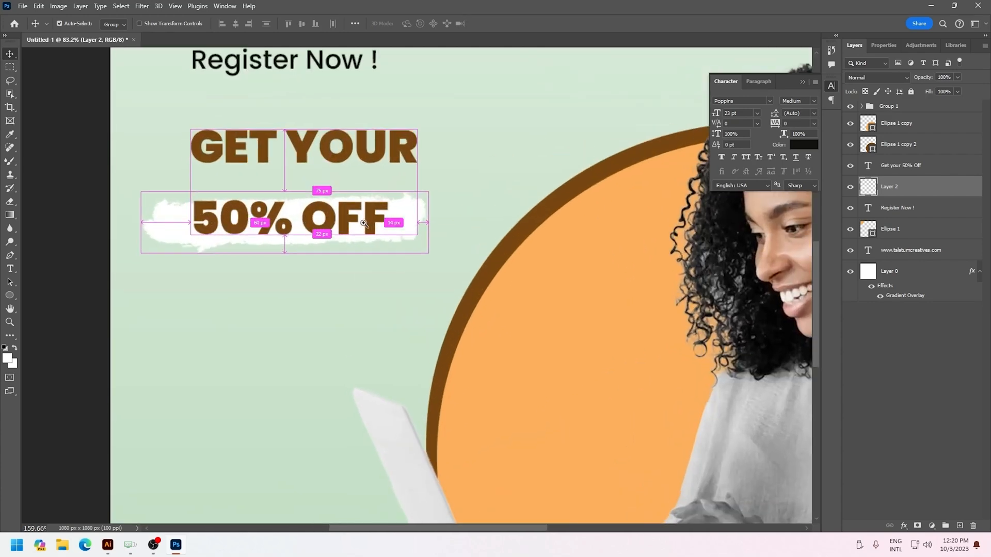
drag(211, 235, 240, 313)
key(b)
drag(198, 281, 406, 274)
key(ctrl+z)
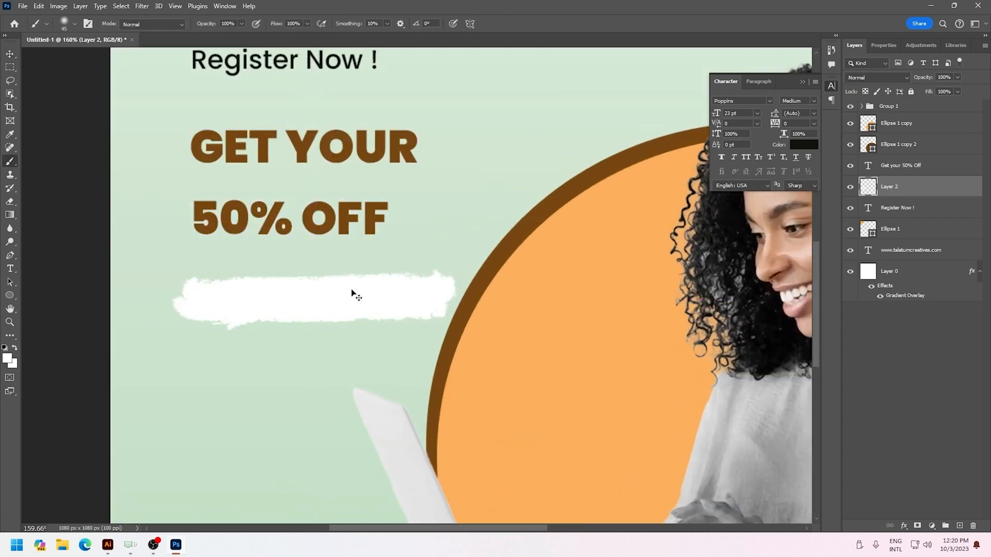
- Try a 50 px smudge brush preset at 90% strength on the white stroke and undo the last change
right_click(327, 307)
click(420, 441)
key(Return)
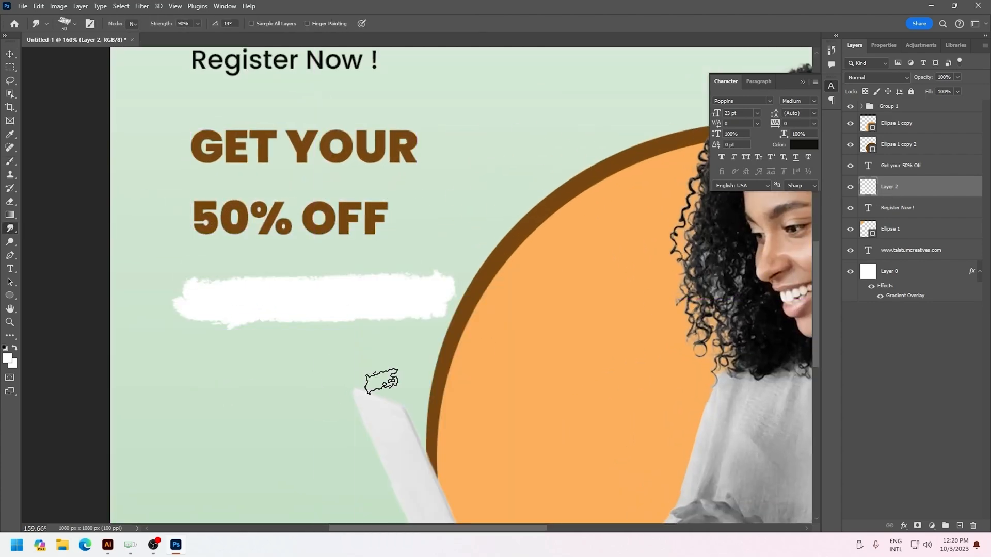
scroll(368, 304, down, 1)
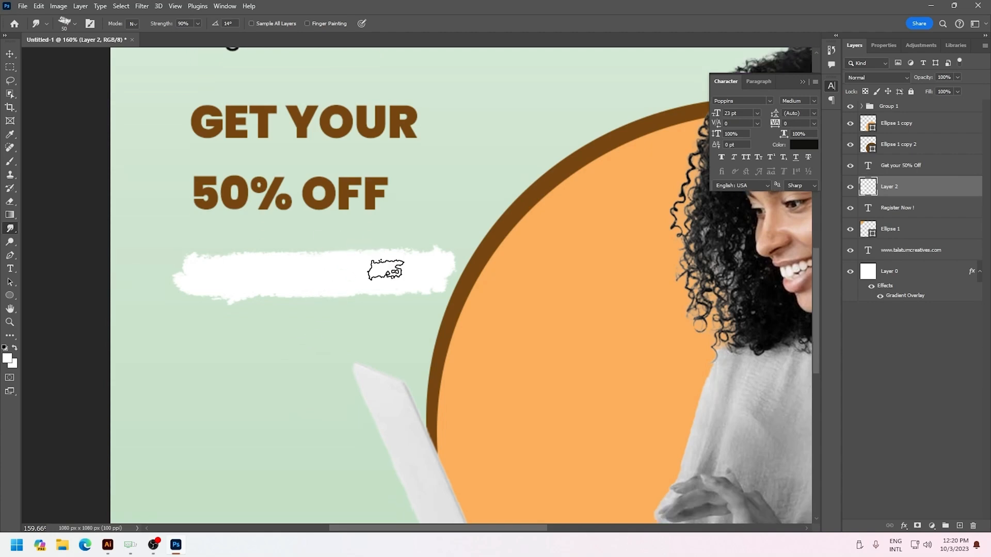
key(ctrl+z)
- Choose a 100 px mixer brush preset and paint a thick straight white stroke beneath the headline in place of the rough one
right_click(242, 297)
scroll(320, 471, down, 1)
click(325, 481)
drag(158, 294, 410, 302)
key(ctrl+z)
drag(187, 273, 187, 273)
key(ctrl+z)
click(176, 279)
shift+click(384, 284)
key(ctrl+z)
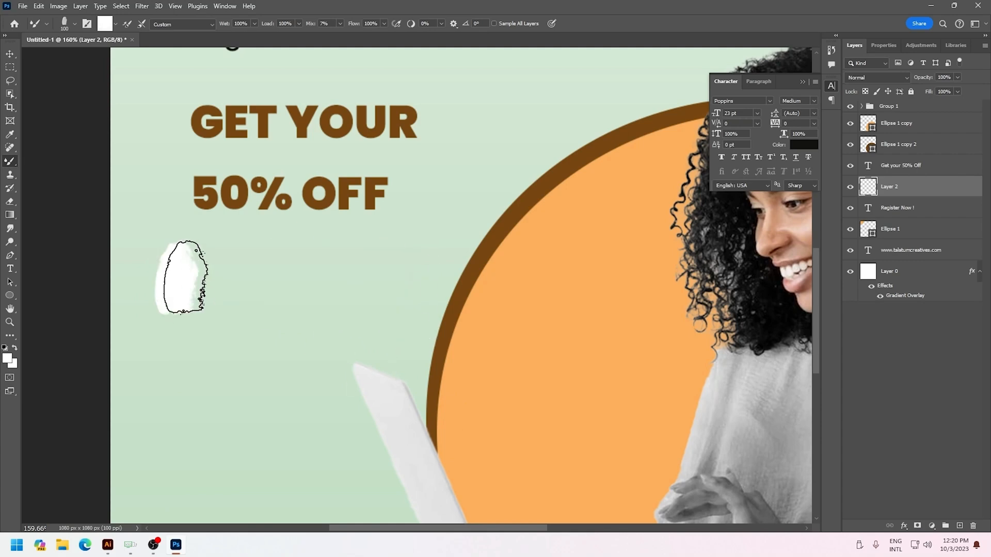
click(365, 275)
key(ctrl+z)
key(ctrl+z)
click(175, 295)
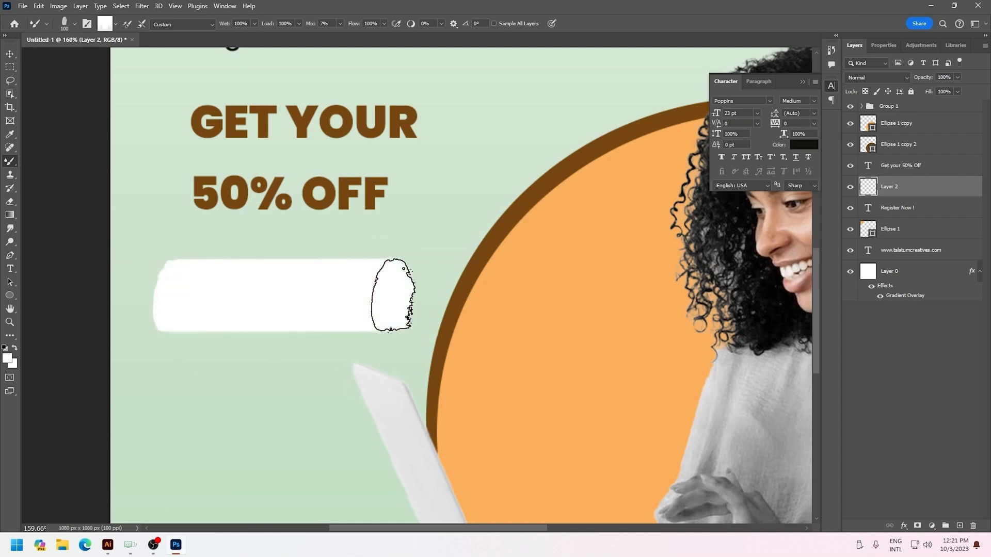
- Finish the thick white stroke and move it behind "50% OFF" in the headline
shift+click(393, 296)
key(v)
drag(367, 310, 385, 195)
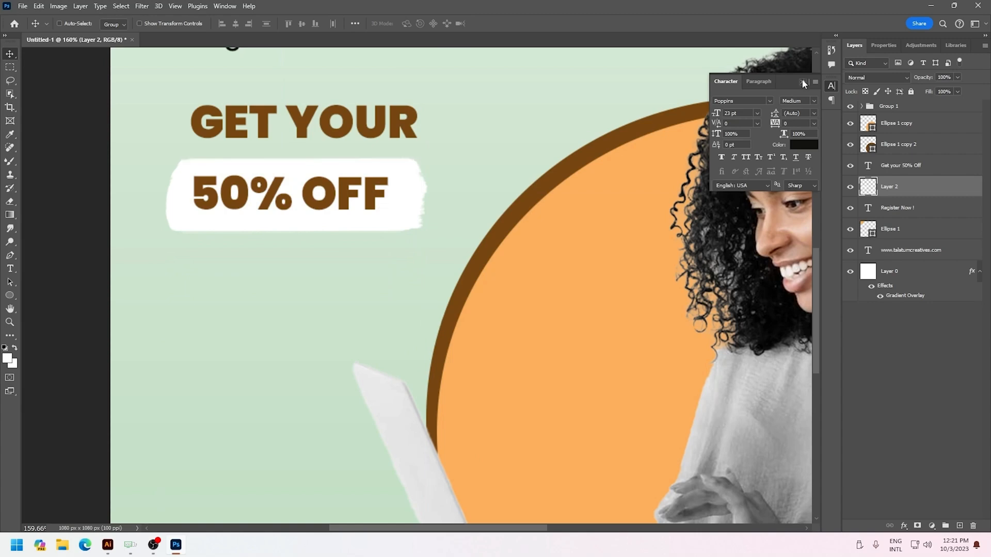
click(802, 80)
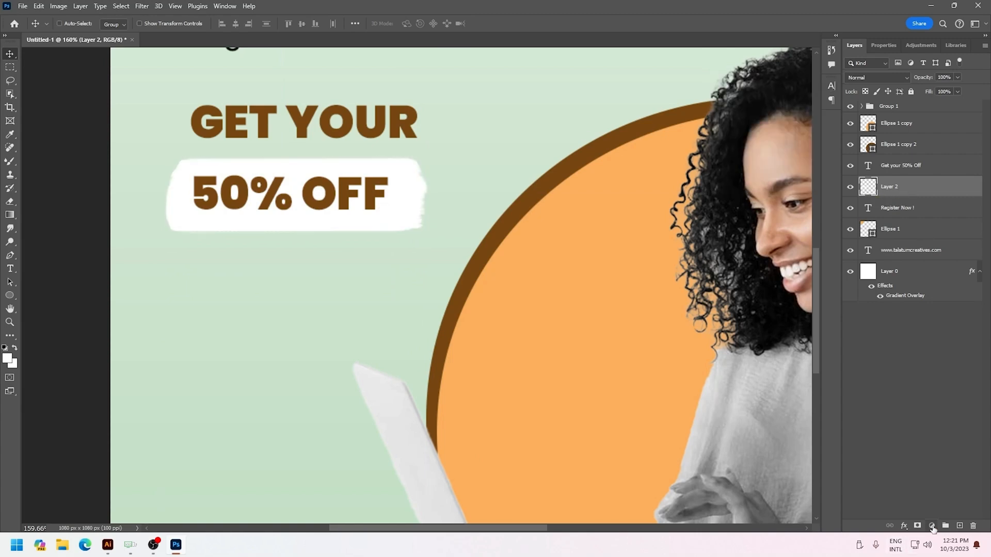
- Add a solid color fill layer in the circle's orange, fbaf5d, and clip it to the white brush stroke layer
click(932, 526)
click(923, 345)
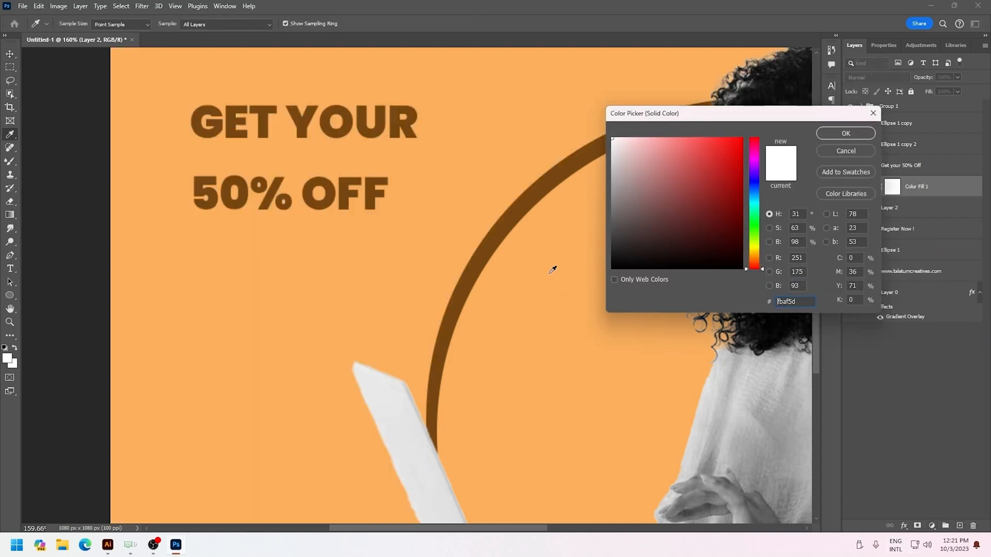
key(Return)
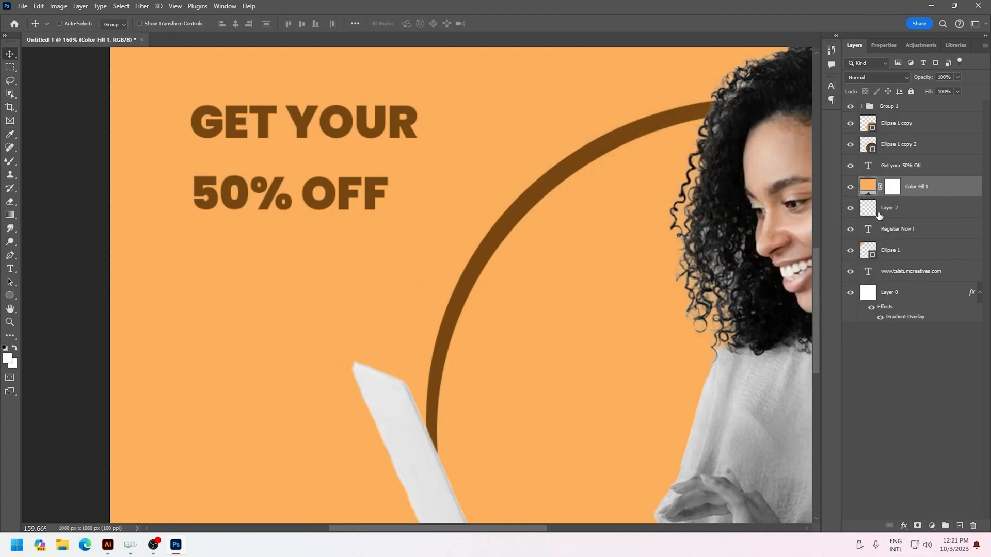
alt+click(875, 195)
scroll(448, 232, down, 5)
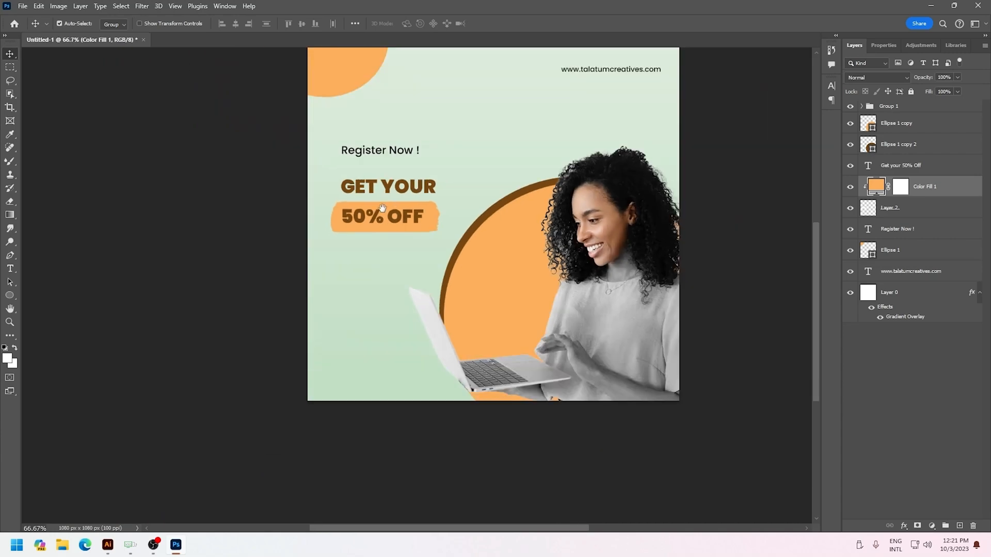
- Recolor the stroke's clipped fill with the ring's brown, 764612
scroll(509, 82, up, 2)
double_click(876, 185)
click(532, 232)
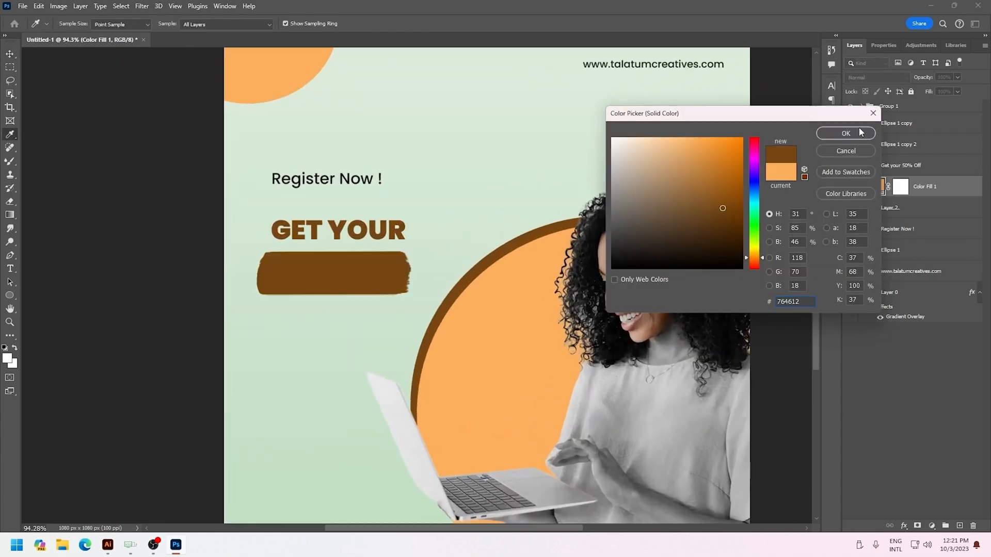
key(Return)
- Change the color of the "50% OFF" headline text to white
double_click(868, 165)
click(413, 23)
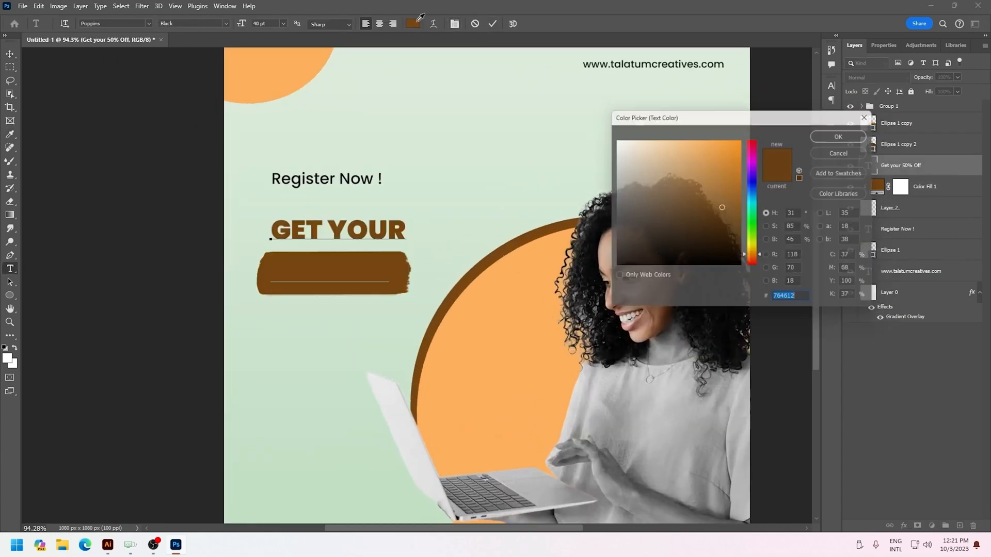
click(528, 290)
drag(624, 185, 608, 134)
click(838, 131)
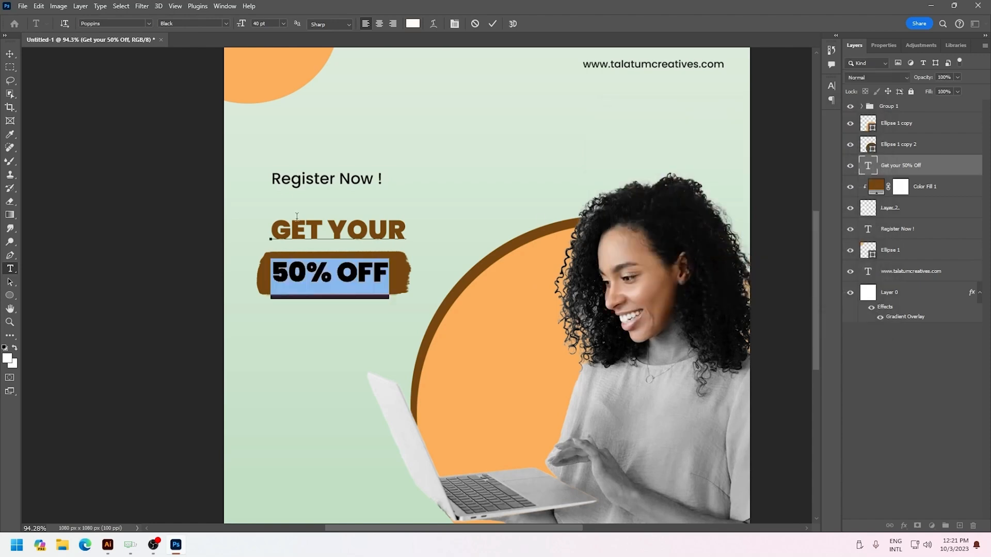
click(11, 54)
- Recolor the stroke's clipped fill orange and make the entire "Get your 50% Off" headline black
scroll(410, 225, up, 3)
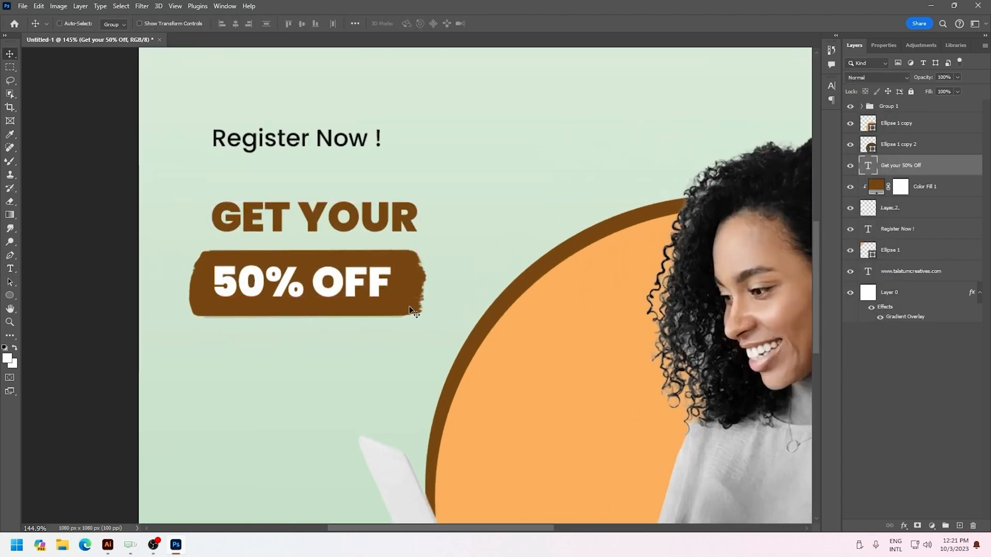
double_click(879, 191)
click(839, 131)
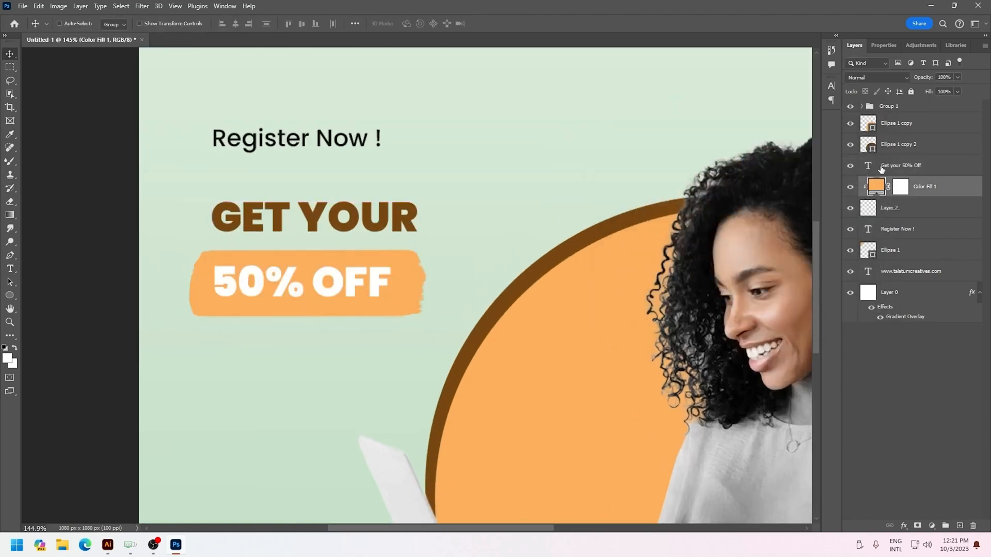
double_click(868, 165)
click(415, 22)
drag(707, 251, 596, 267)
click(858, 135)
click(315, 272)
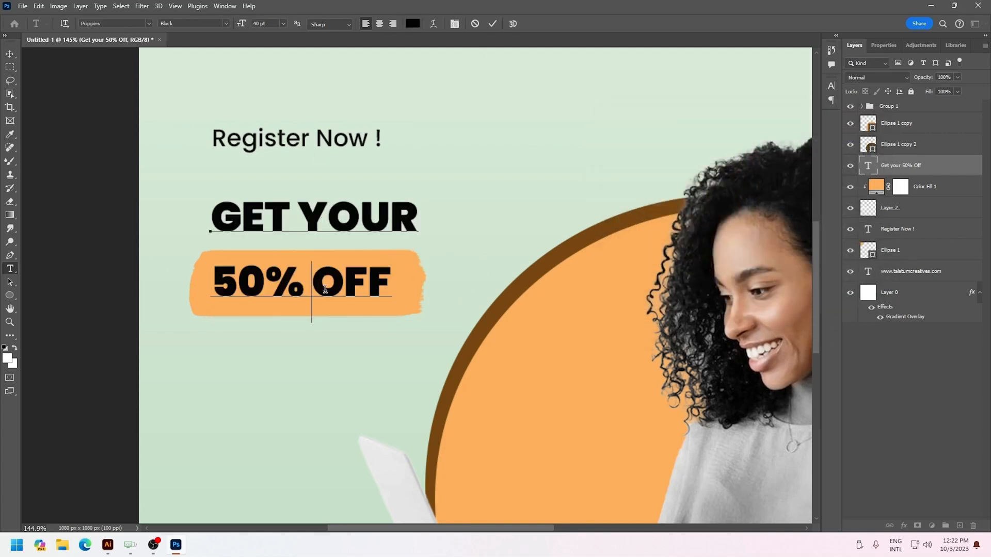
triple_click(324, 290)
key(ctrl+Return)
key(v)
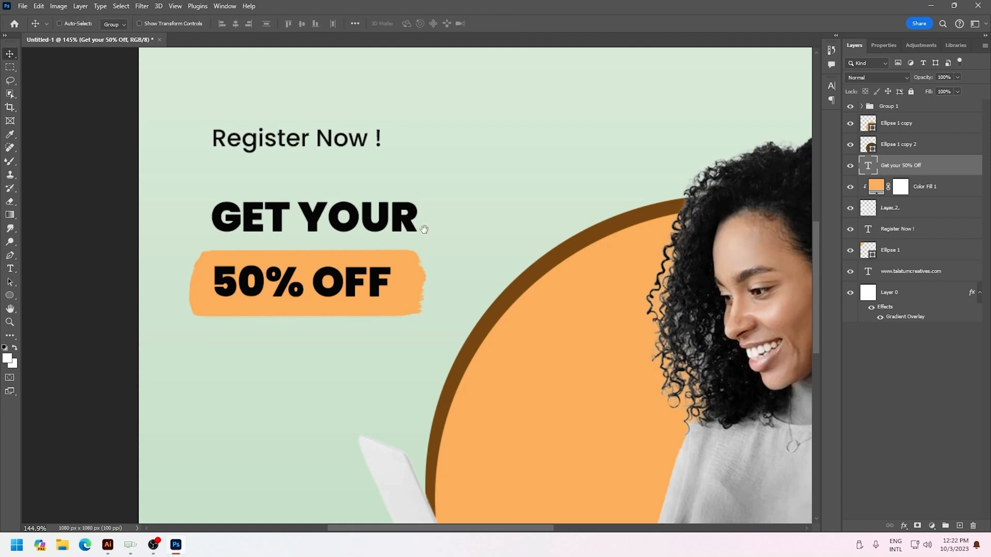
scroll(484, 243, down, 5)
drag(483, 242, 422, 247)
click(895, 356)
drag(463, 306, 449, 312)
drag(429, 256, 414, 244)
drag(511, 284, 562, 278)
drag(576, 340, 589, 251)
drag(591, 251, 584, 251)
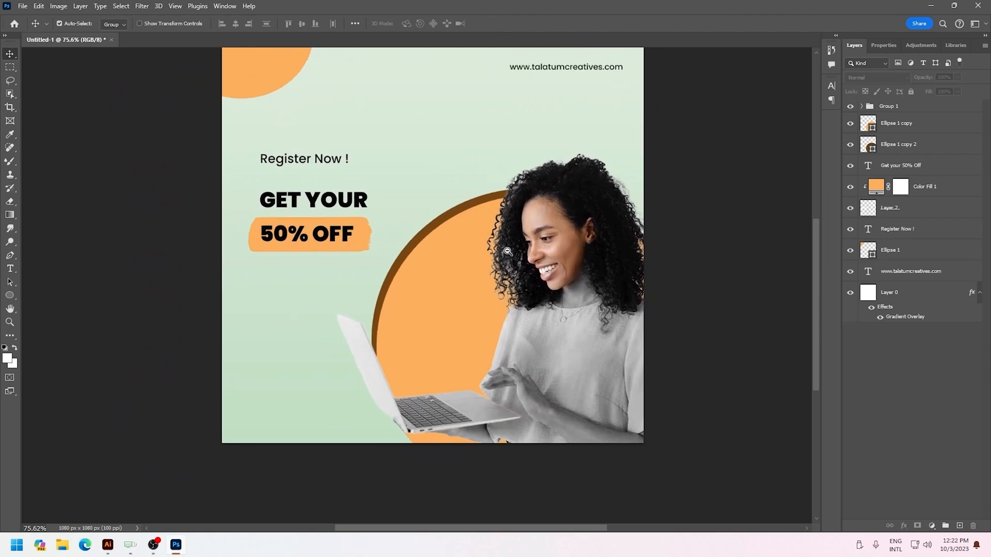
alt+click(583, 251)
- Edit the gradient overlay of the background layer and try the Gray_03 preset from the Grays group
click(897, 319)
drag(472, 106, 374, 73)
click(593, 171)
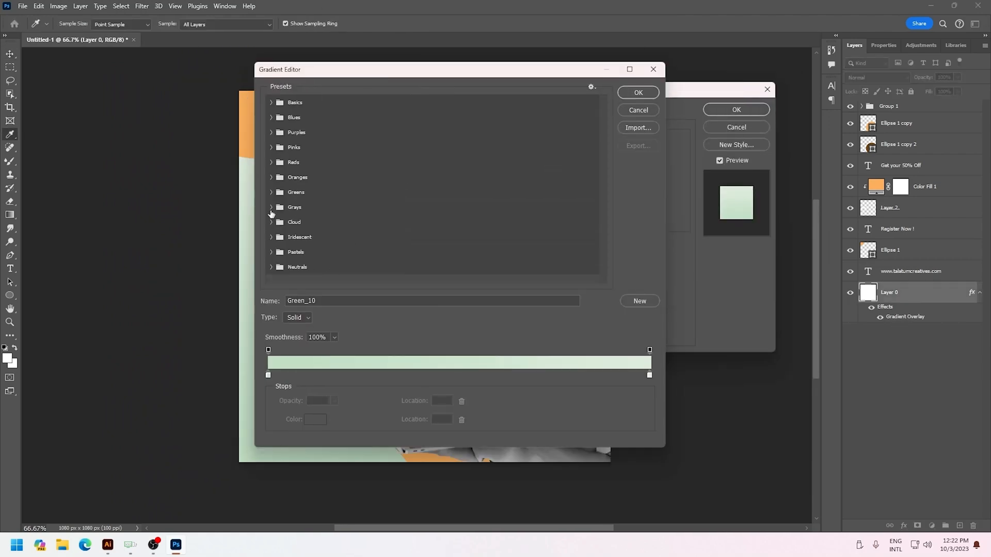
click(271, 207)
click(387, 223)
click(322, 223)
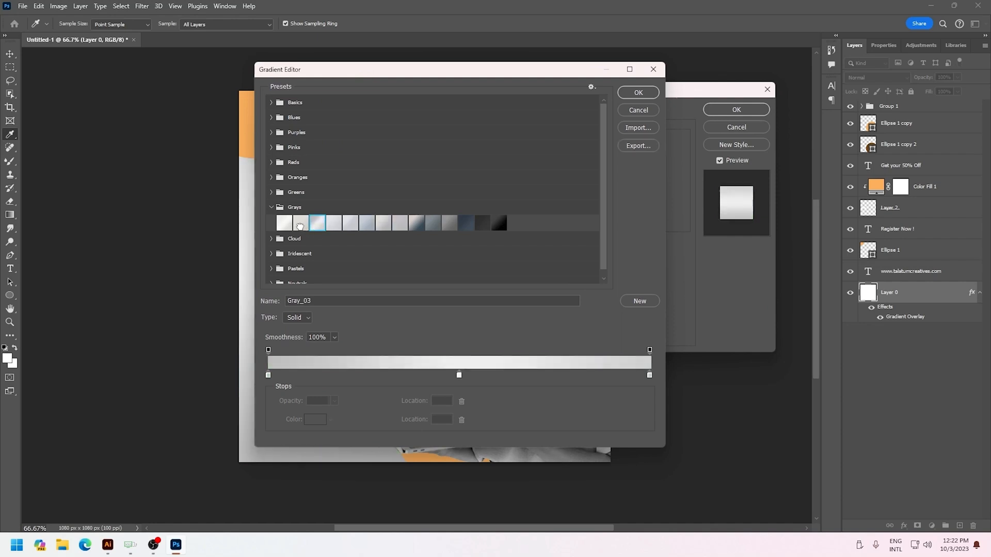
- Try the remaining gray gradient presets on the background one after another, through Gray_11 up to Gray_14
drag(415, 75, 447, 74)
click(365, 221)
click(382, 222)
click(398, 221)
click(415, 222)
click(431, 221)
click(446, 221)
click(463, 221)
click(475, 221)
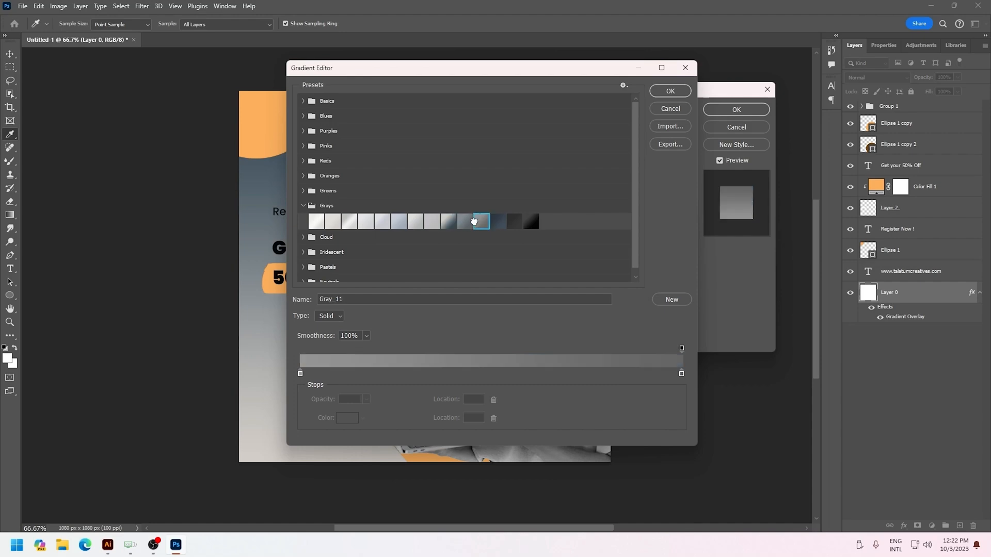
click(497, 221)
click(514, 221)
click(531, 221)
drag(449, 68, 520, 64)
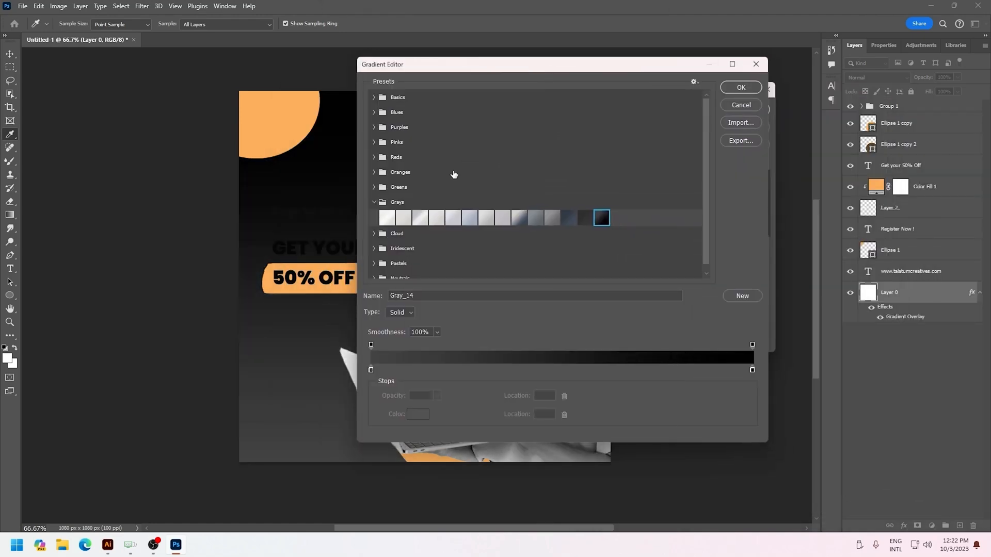
- Apply the Gray_01 gradient preset to the background layer's gradient overlay
click(387, 218)
click(741, 87)
click(754, 110)
mouse_move(394, 271)
mouse_down()
mouse_move(416, 265)
mouse_move(406, 265)
mouse_up()
- Change the background's gradient overlay to Radial style with the Pastels_08 preset gradient
double_click(900, 318)
drag(556, 91, 673, 74)
click(523, 181)
click(519, 192)
click(640, 153)
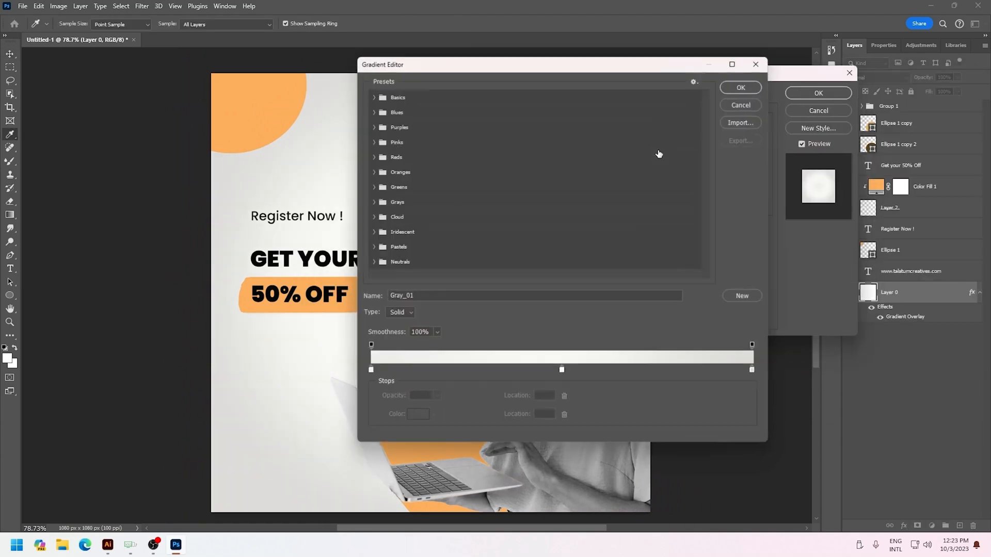
click(396, 240)
click(409, 255)
click(421, 255)
click(440, 255)
drag(515, 69, 684, 56)
click(656, 245)
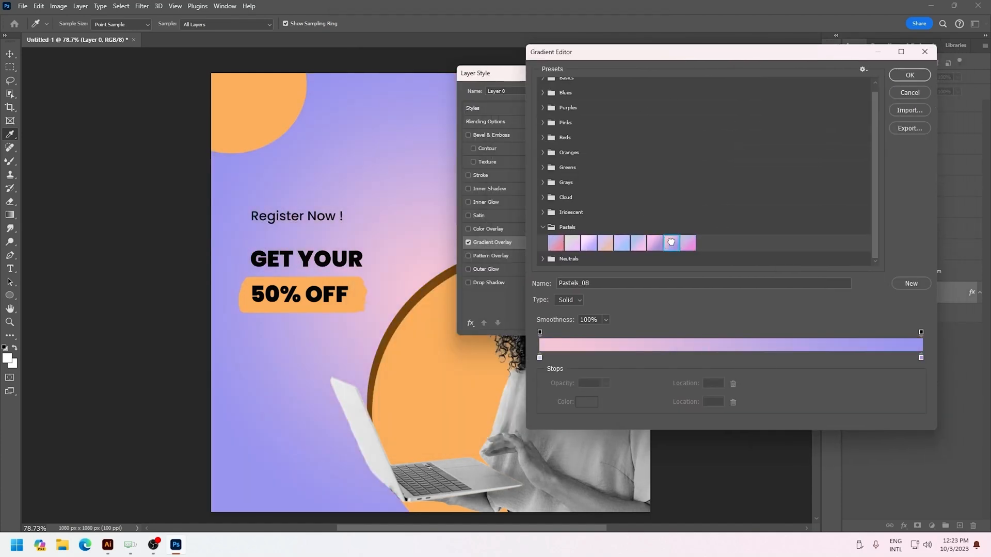
click(909, 75)
- Set the background gradient overlay's style to Linear at a 155° angle
click(663, 164)
click(658, 174)
mouse_move(439, 217)
mouse_down()
mouse_move(372, 164)
mouse_move(441, 304)
mouse_up()
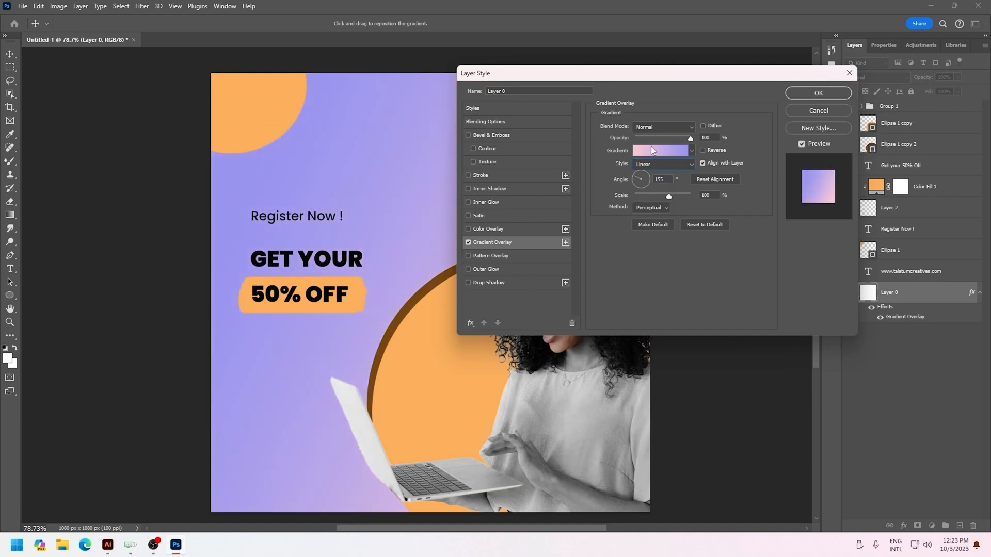
- Reduce the gradient overlay's opacity to 36% and try the Dissolve blend mode on it
drag(691, 138, 654, 142)
click(661, 127)
click(660, 182)
click(662, 127)
click(658, 148)
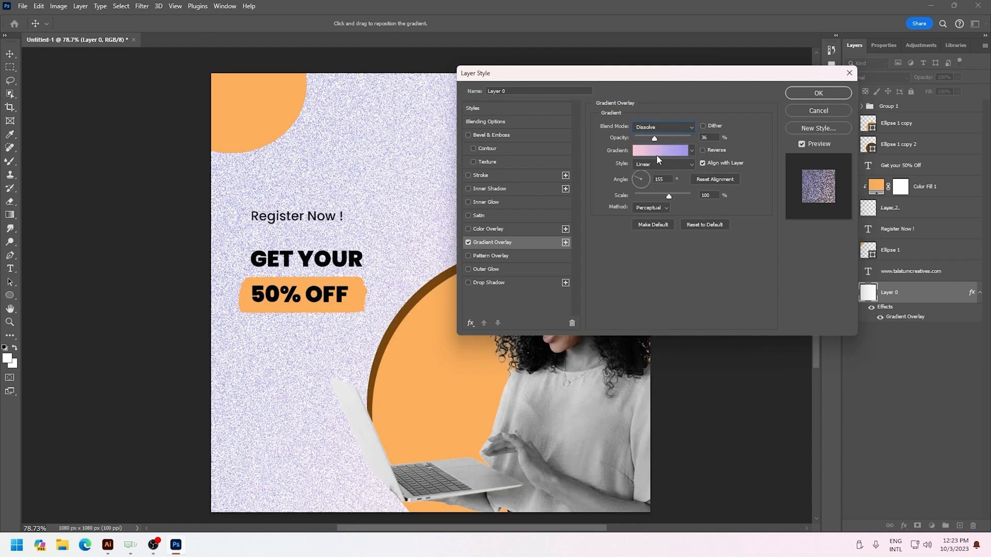
- Set the gradient overlay's blend mode to Multiply with 15% opacity and apply the layer style
click(655, 127)
click(658, 170)
drag(654, 138, 648, 140)
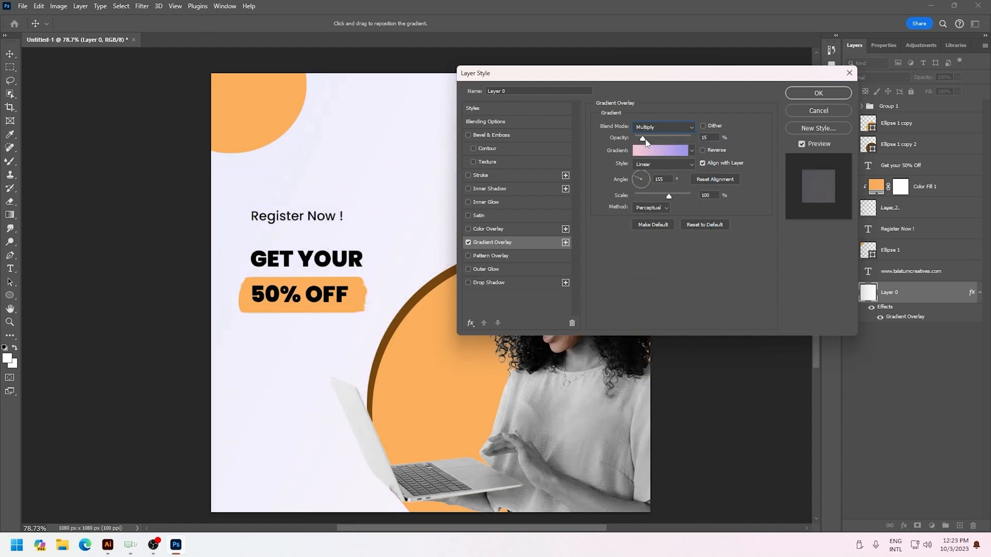
click(816, 94)
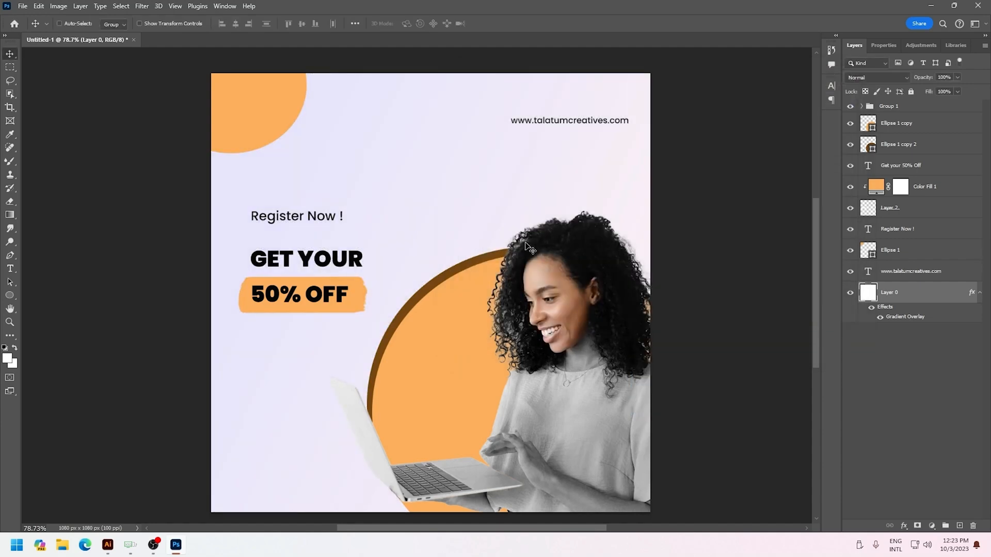
- Move the woman and the large orange and brown circles behind her further left on the canvas
drag(405, 187, 421, 187)
drag(309, 294, 487, 279)
ctrl+click(533, 268)
drag(541, 298, 506, 298)
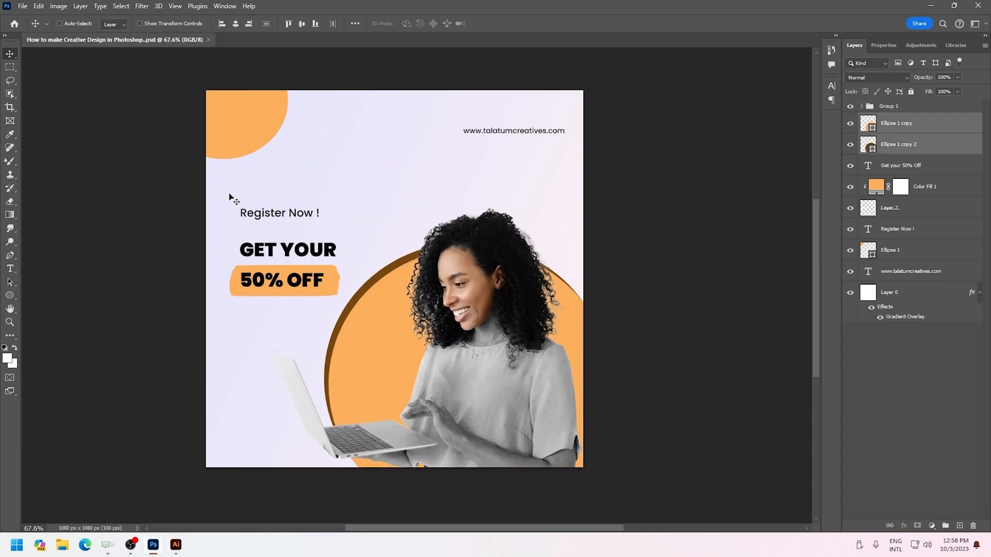
- Lock the background layer and shift the text block with its orange stroke slightly down and left
click(908, 295)
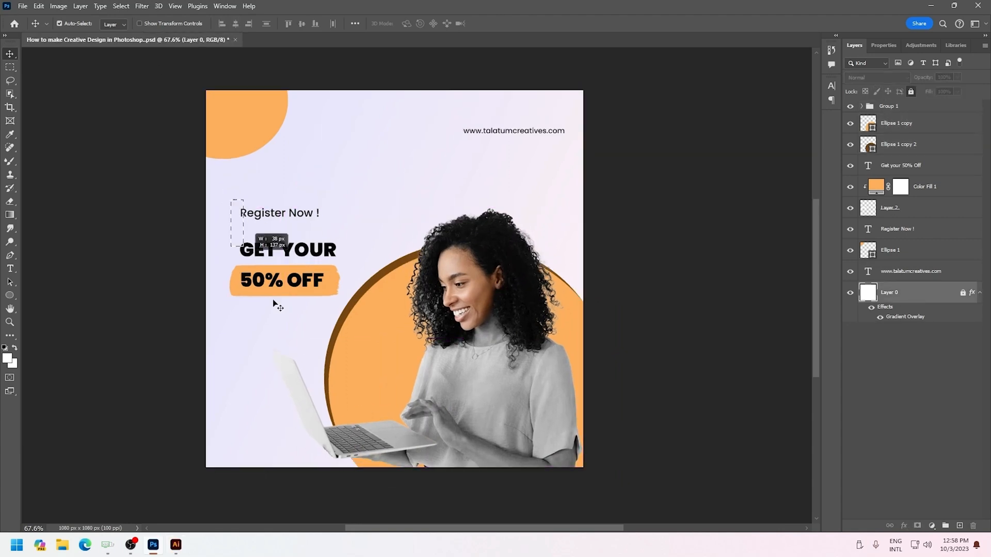
drag(273, 301, 320, 305)
drag(312, 286, 312, 295)
key(ctrl+z)
drag(223, 198, 270, 282)
drag(273, 251, 261, 261)
- Shift the woman and large circles slightly right, and lower "Register Now !" closer to the headline
drag(396, 194, 481, 305)
drag(486, 335, 502, 337)
drag(273, 241, 272, 238)
drag(276, 227, 278, 238)
- Group the stroke layer with its color fill and nudge the group slightly right behind "50% OFF"
ctrl+click(321, 305)
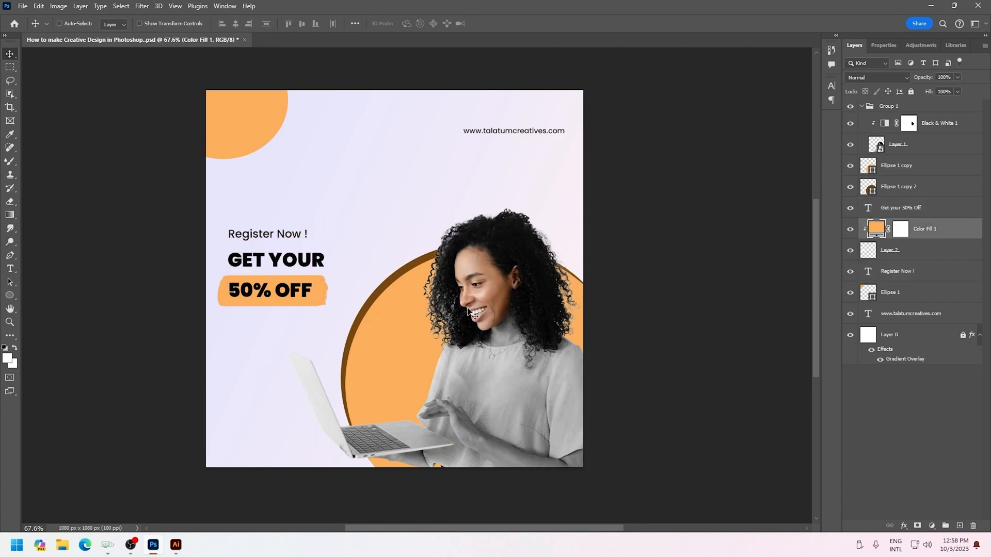
click(921, 250)
shift+click(926, 232)
key(ctrl+g)
drag(321, 290, 324, 290)
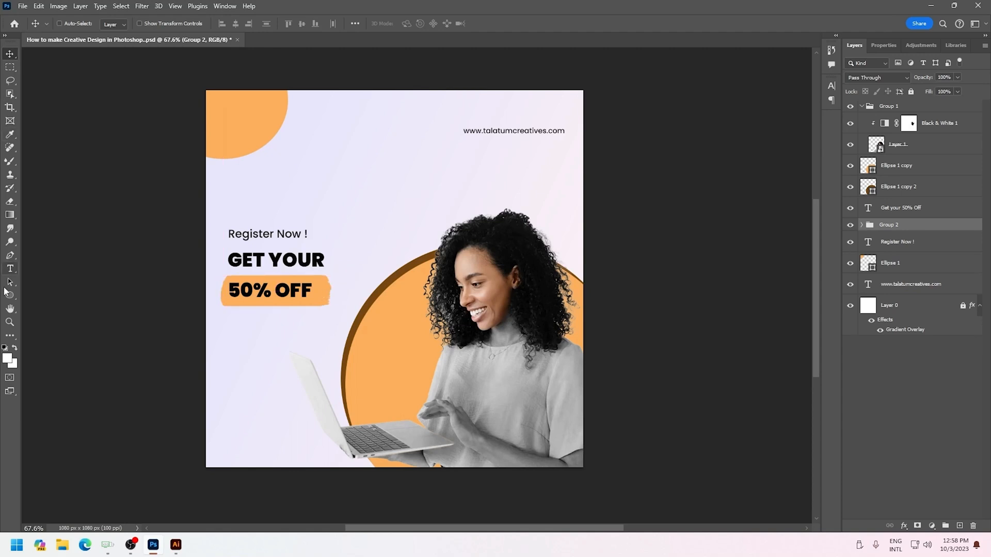
- Add the text "UI UX Design Master Class" above "Register Now !" and set its size to 58 pt
key(t)
click(278, 182)
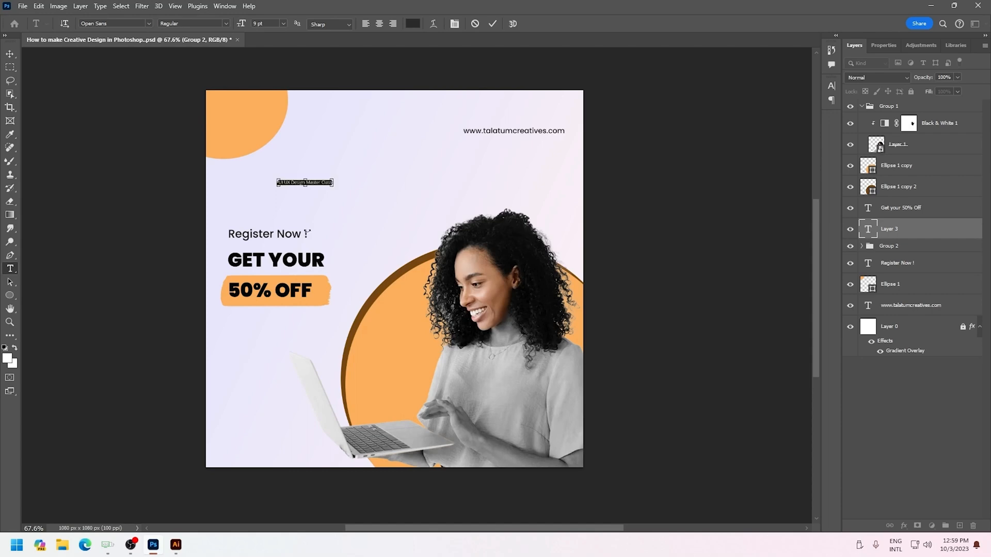
drag(246, 25, 264, 24)
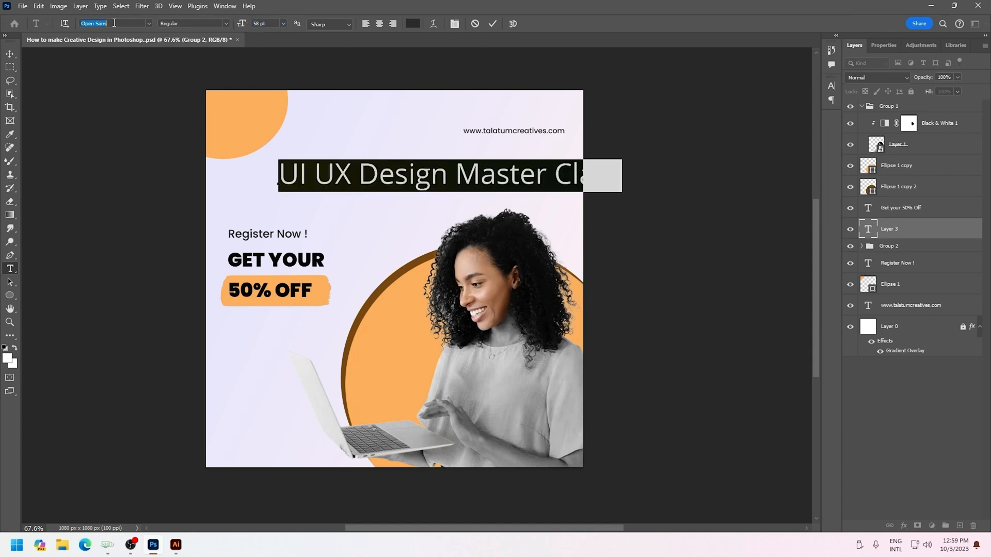
- Set the new title in Acumin Variable Concept Condensed UltraBlack and break it so "Master Class" starts a second line
click(149, 23)
scroll(146, 239, up, 12)
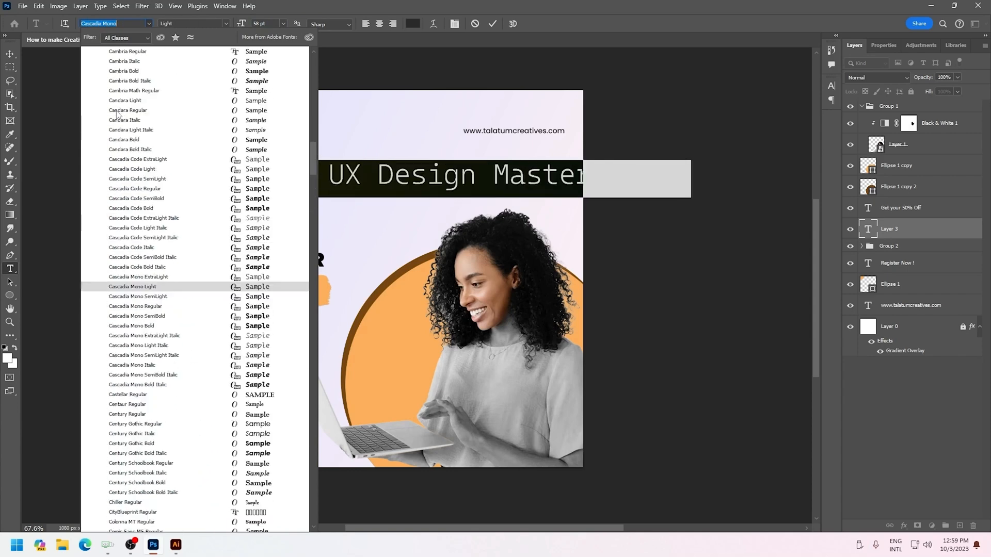
scroll(155, 121, up, 15)
click(193, 127)
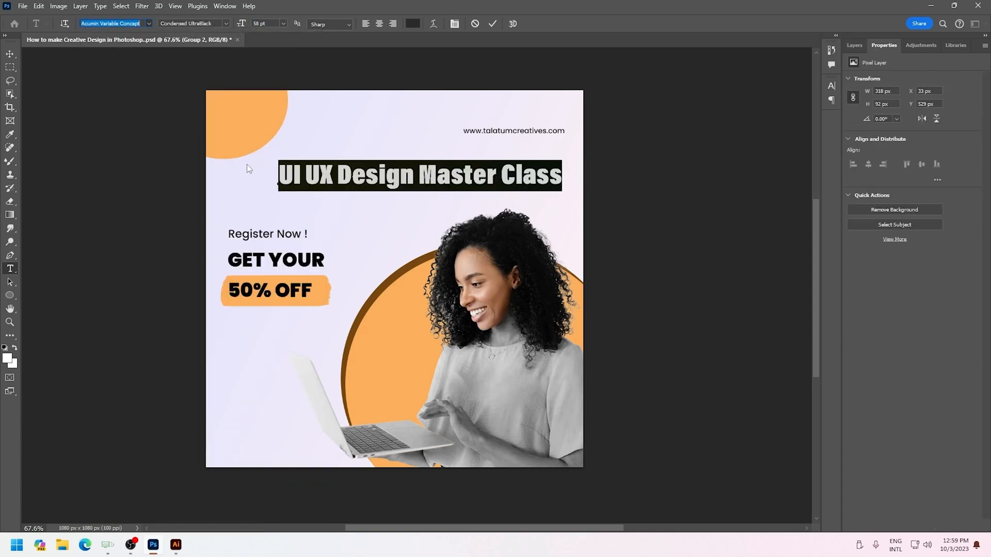
click(419, 175)
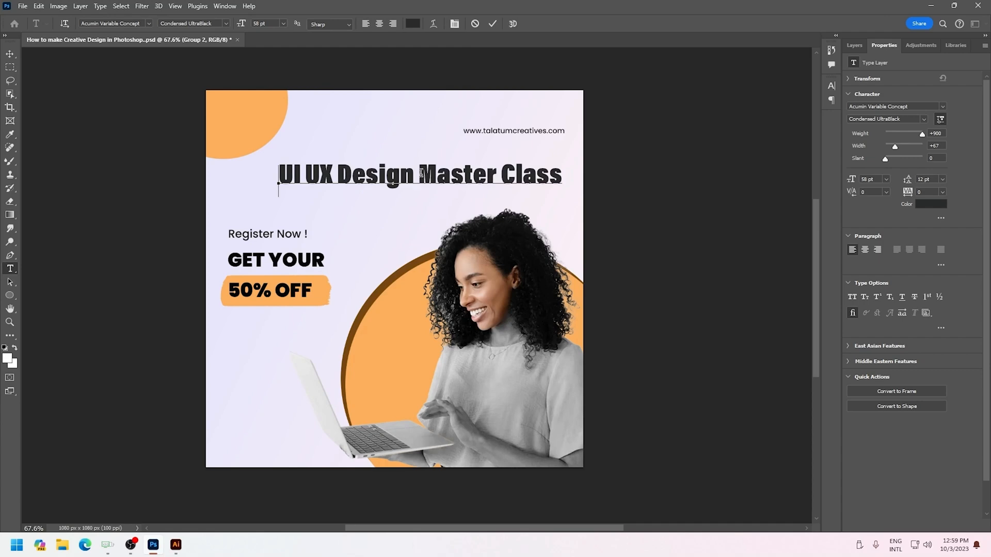
key(Return)
- Set the whole two-line title to 68 pt leading and All Caps
key(ctrl+a)
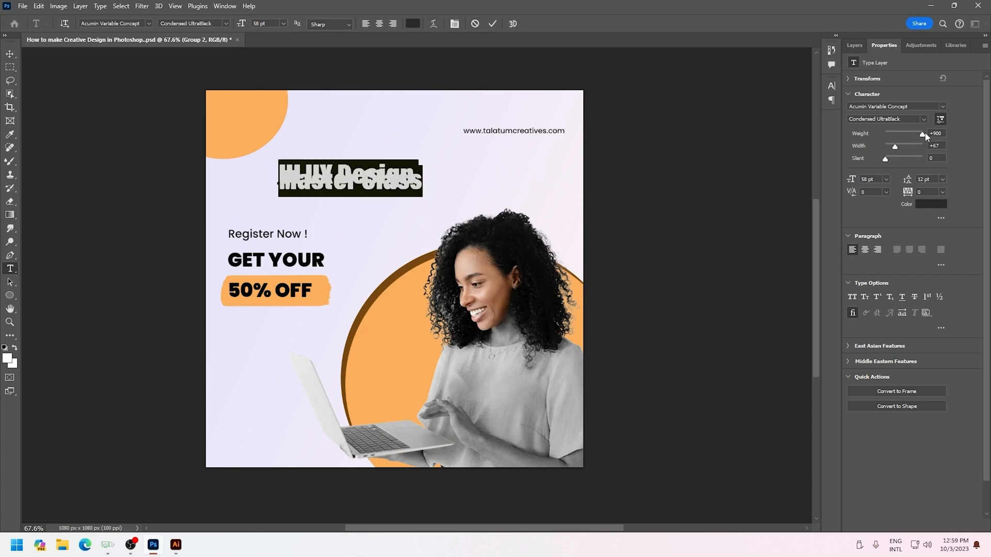
click(941, 179)
click(937, 192)
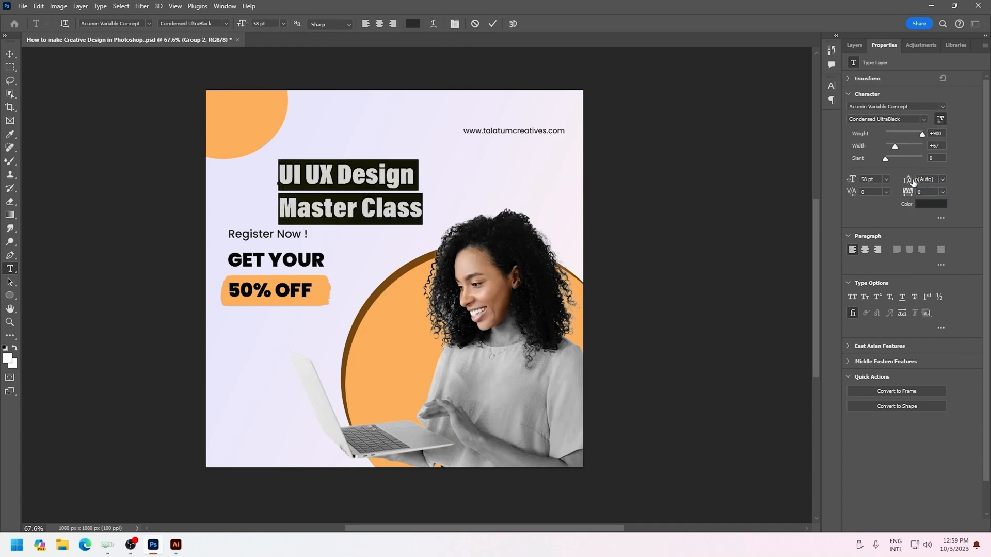
drag(908, 181, 906, 181)
click(855, 297)
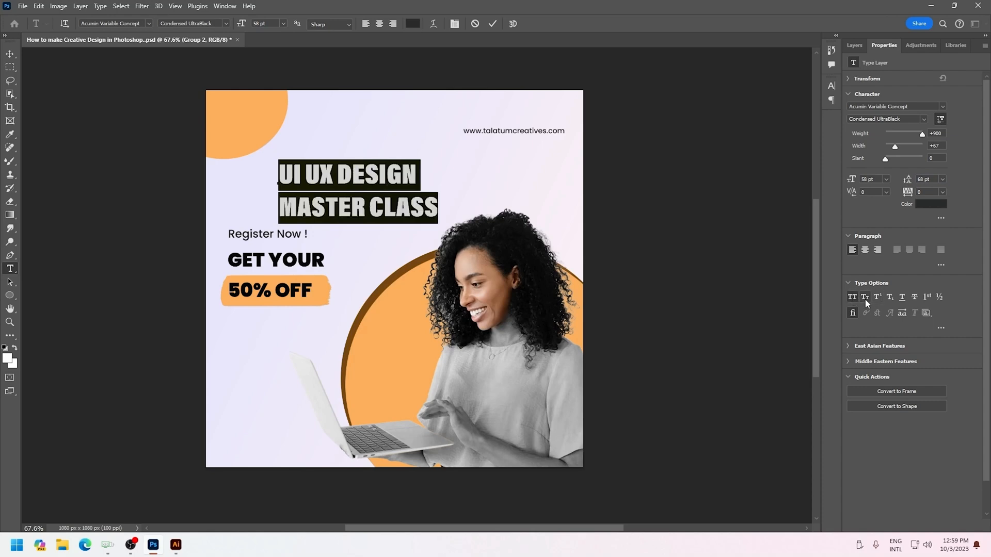
- Commit the title text and move the title up and to the right on the canvas
key(ctrl+Return)
key(v)
drag(385, 178, 425, 145)
- Group the "Register Now !", "Get your 50% Off" and orange brush stroke layers, and hide the group
drag(256, 294, 257, 295)
mouse_move(283, 282)
mouse_down()
mouse_move(271, 391)
mouse_move(275, 330)
mouse_move(407, 292)
mouse_move(363, 304)
mouse_up()
click(853, 46)
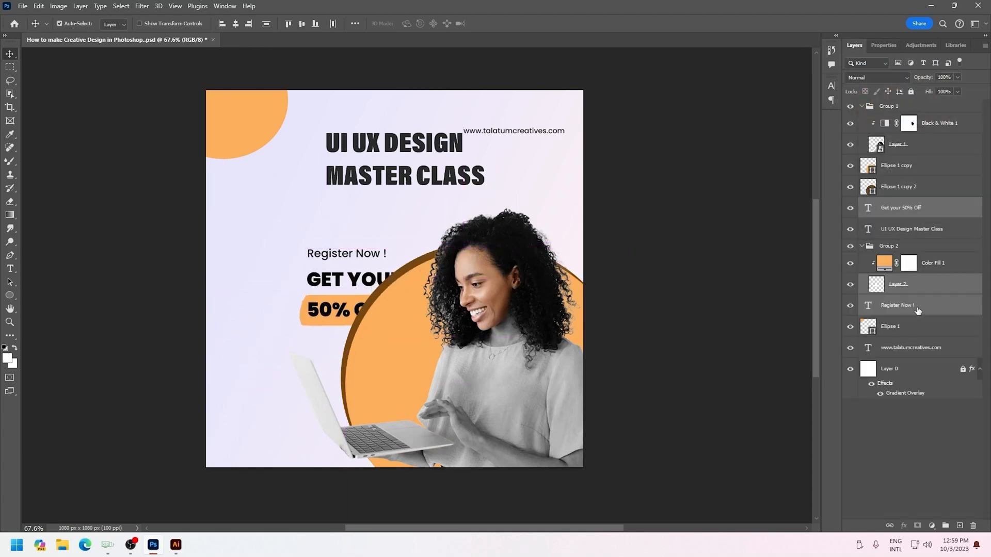
key(ctrl+g)
click(850, 204)
- Scale the title up slightly with Free Transform and place it below the orange corner circle, near the canvas's left edge
drag(315, 255, 315, 255)
key(ctrl+t)
drag(382, 235, 463, 235)
drag(346, 246, 339, 229)
drag(455, 169, 437, 177)
drag(399, 247, 411, 246)
drag(446, 182, 428, 190)
mouse_move(369, 252)
mouse_down()
mouse_move(382, 252)
mouse_move(370, 252)
mouse_move(371, 235)
mouse_move(425, 197)
mouse_move(372, 239)
mouse_up()
drag(431, 172, 397, 185)
drag(351, 208, 353, 195)
key(Return)
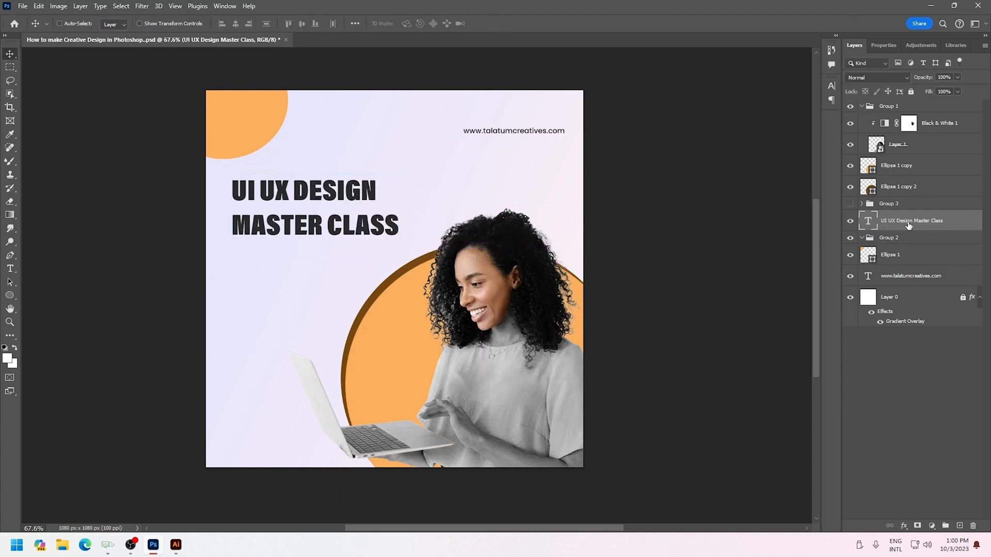
- Select the whole title text and show its additional character options
double_click(867, 221)
click(886, 221)
ctrl+click(888, 221)
click(880, 45)
click(854, 45)
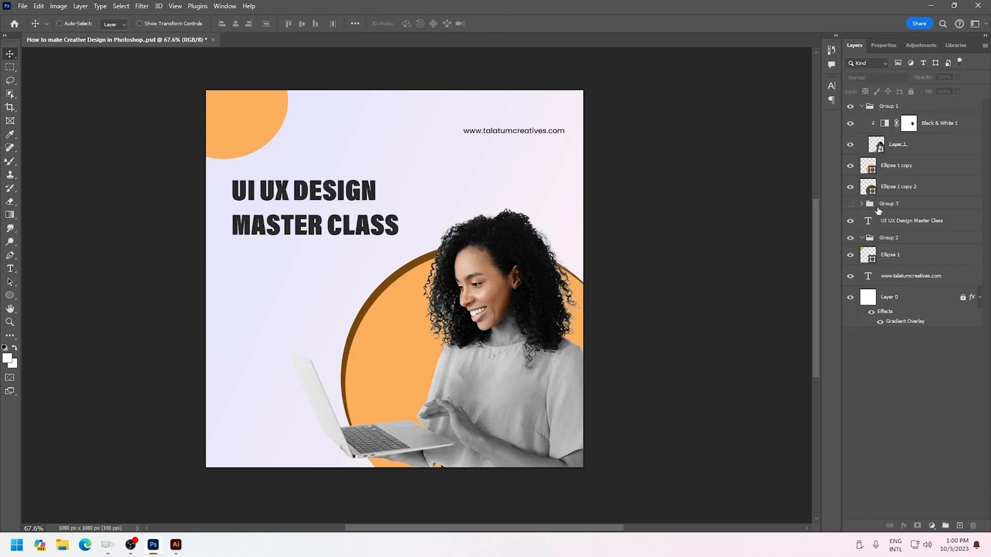
click(872, 220)
key(t)
click(263, 202)
key(ctrl+a)
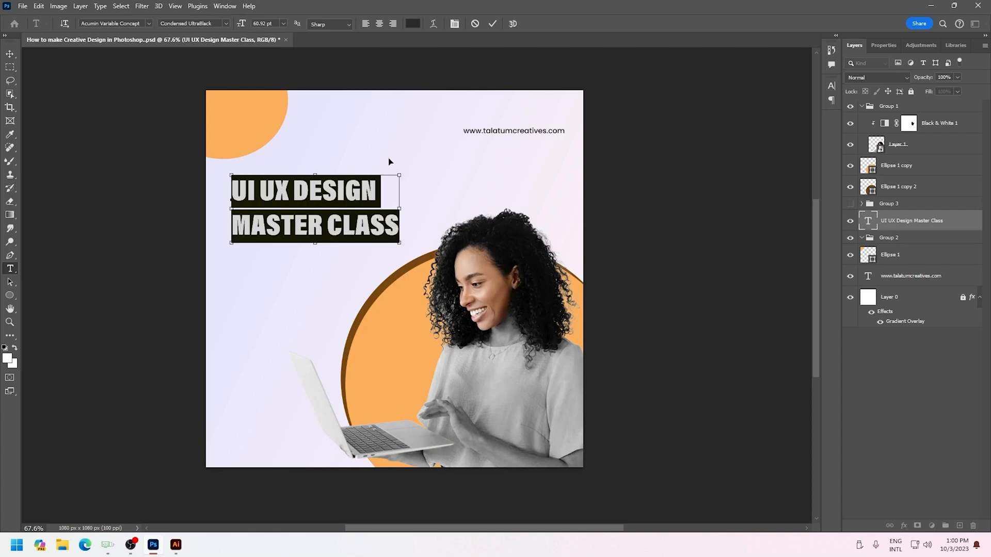
click(412, 23)
click(847, 151)
click(884, 45)
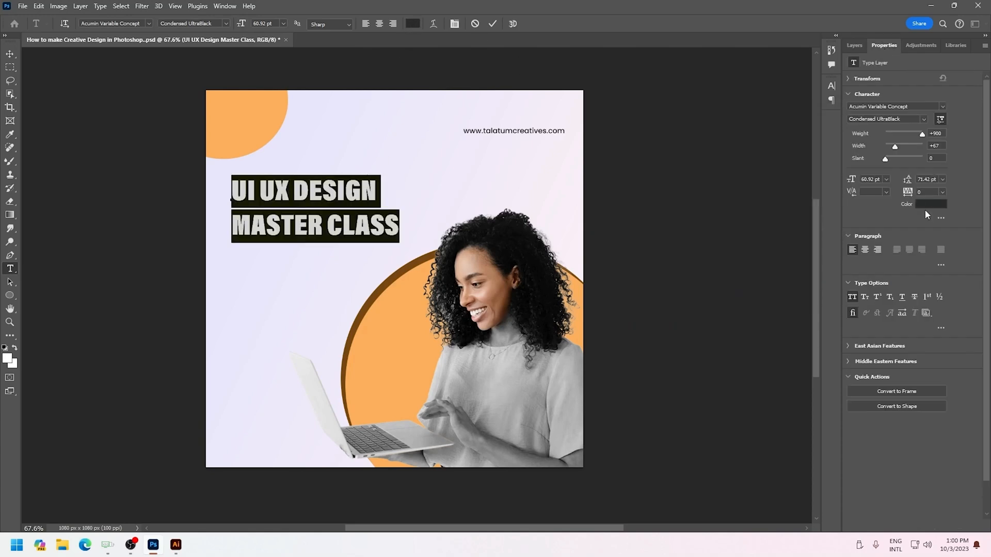
click(940, 217)
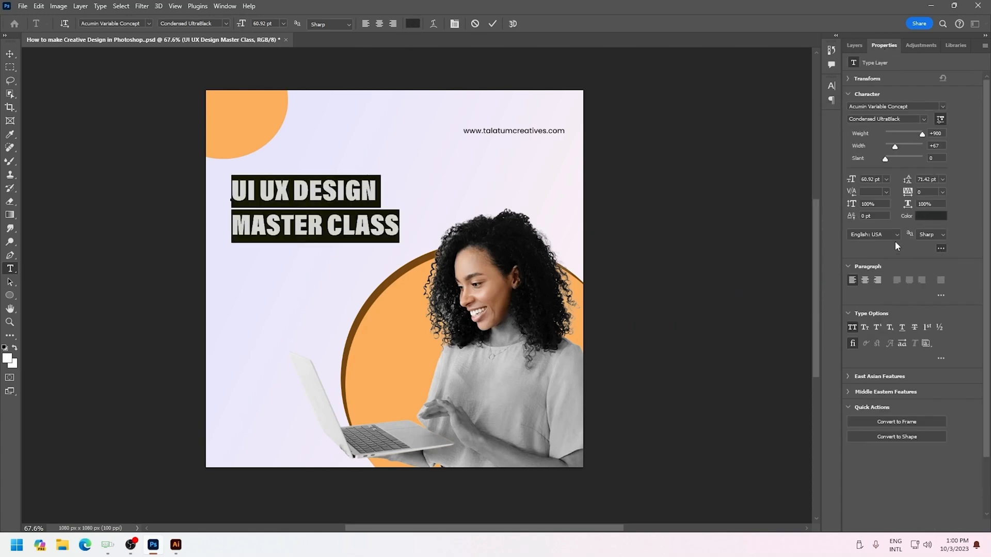
click(854, 45)
right_click(899, 222)
click(821, 74)
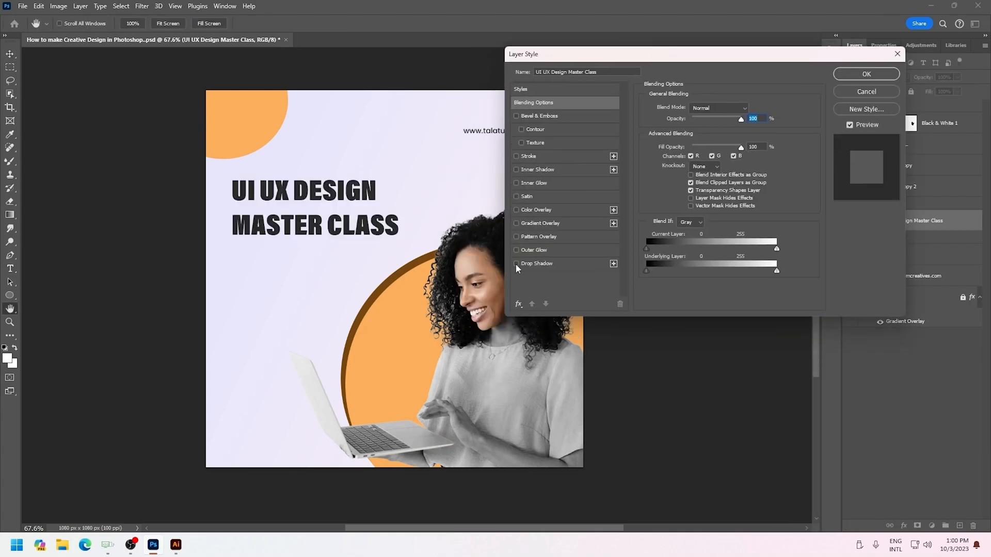
click(556, 91)
click(866, 91)
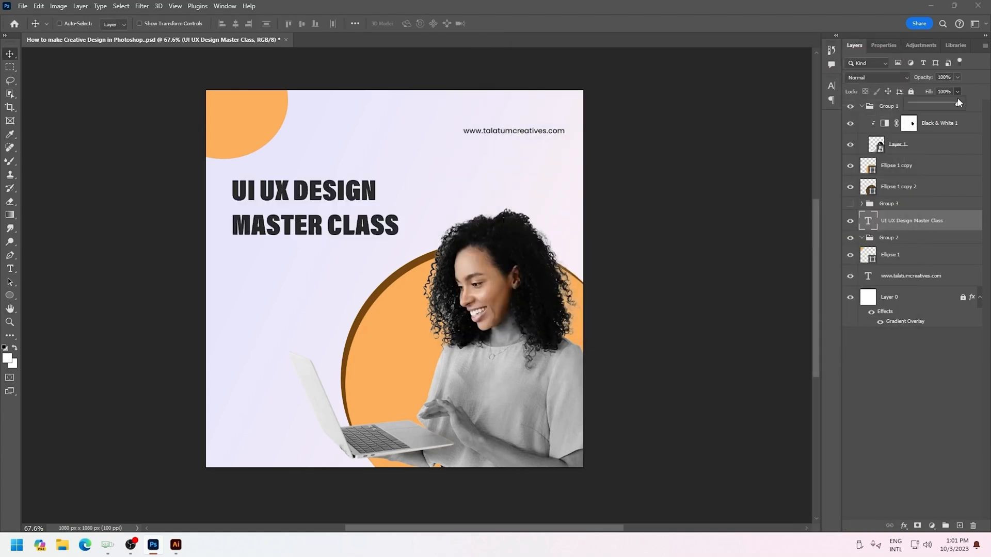
- Set the title layer's fill to 0% and give it a 2 px black stroke positioned outside
drag(957, 91, 843, 165)
right_click(907, 221)
click(846, 77)
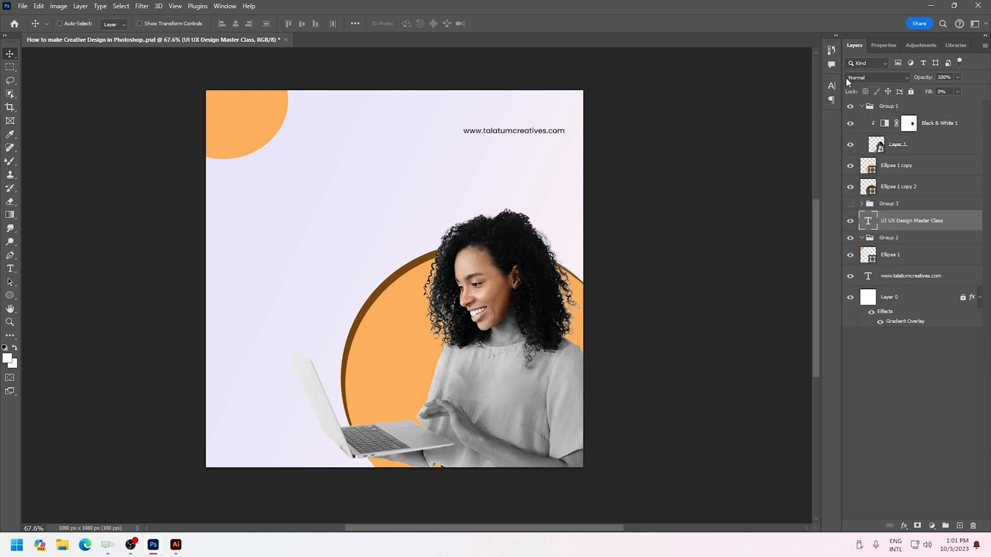
click(515, 261)
click(516, 262)
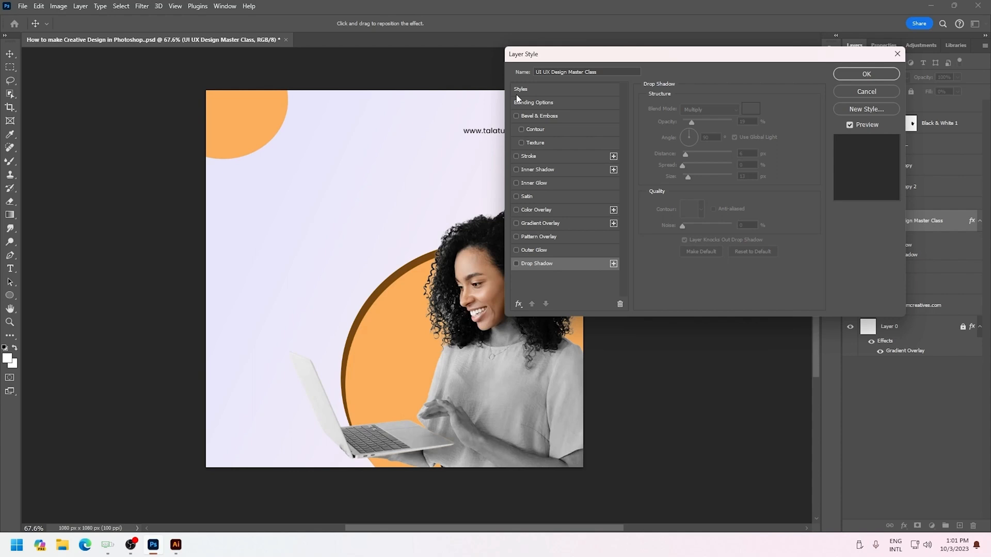
click(515, 156)
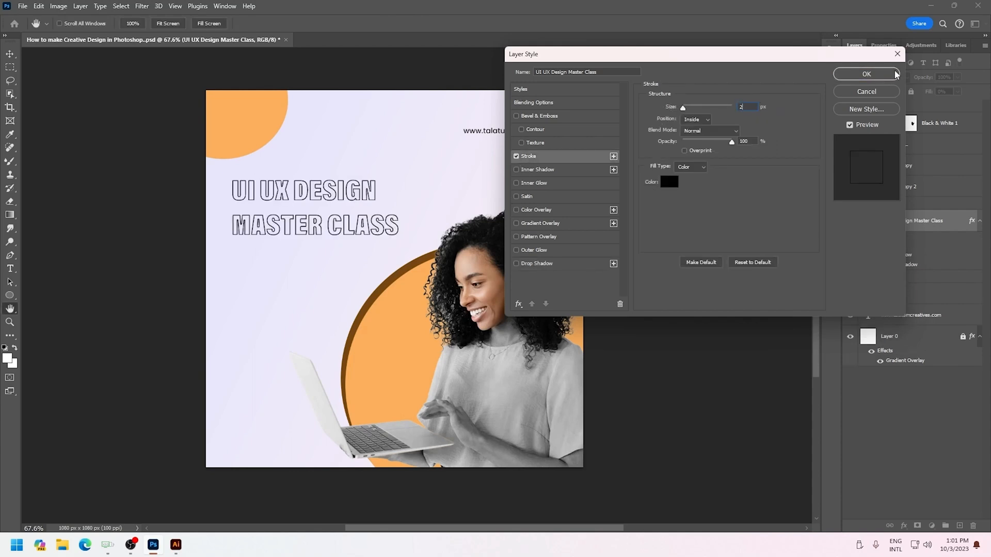
click(698, 119)
click(700, 131)
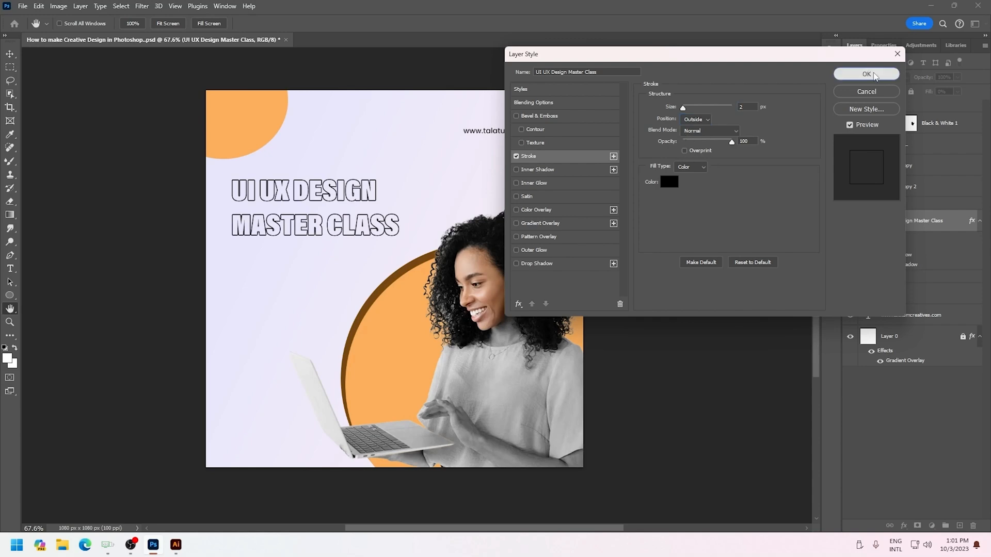
click(867, 74)
- Set the outlined title's leading to 65 pt and its tracking to 80
click(884, 45)
drag(907, 179, 913, 193)
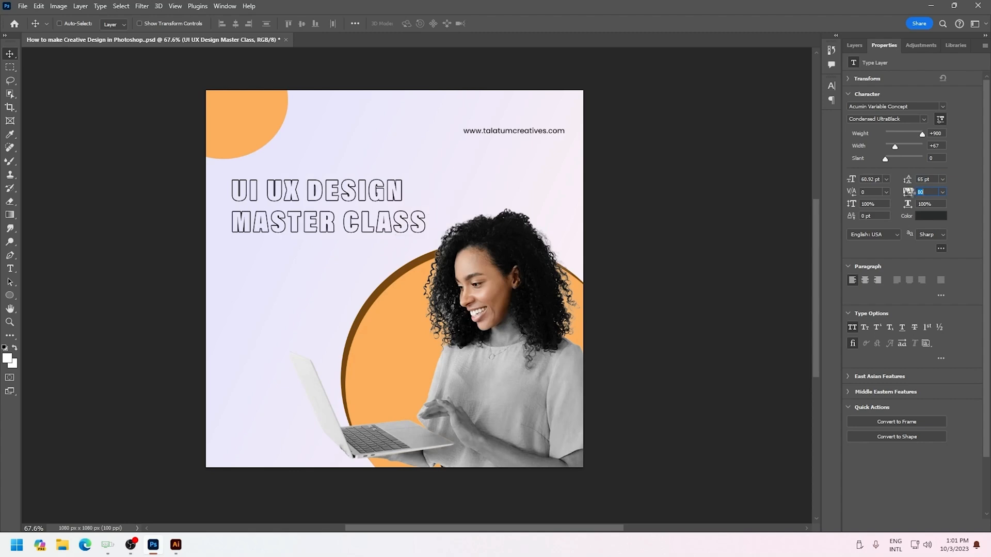
scroll(366, 220, up, 2)
scroll(367, 219, down, 2)
- Show the hidden discount group again and move it beneath the title
click(854, 45)
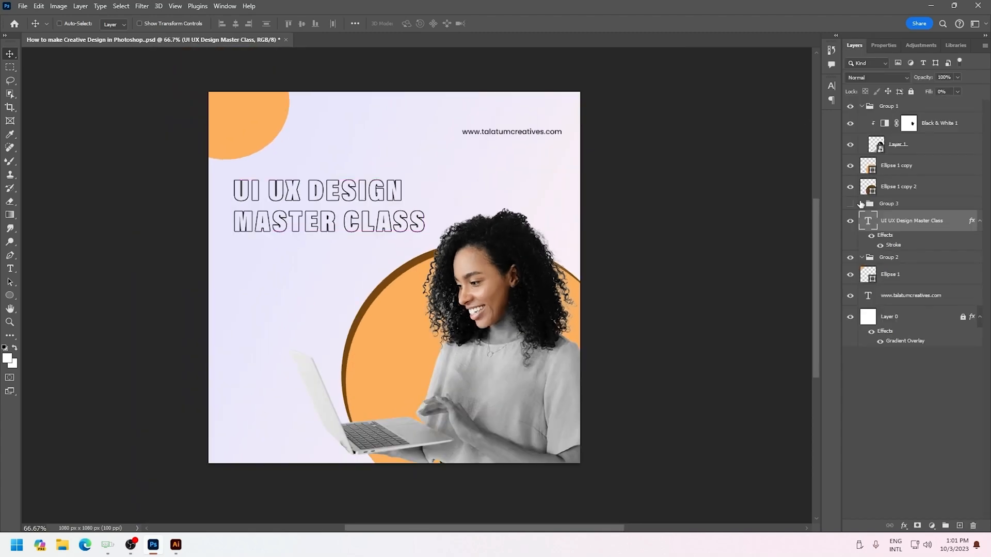
click(894, 205)
drag(336, 280, 285, 289)
- Align the title and the discount group to the canvas's left edge, and shift both inward and slightly up
ctrl+click(898, 222)
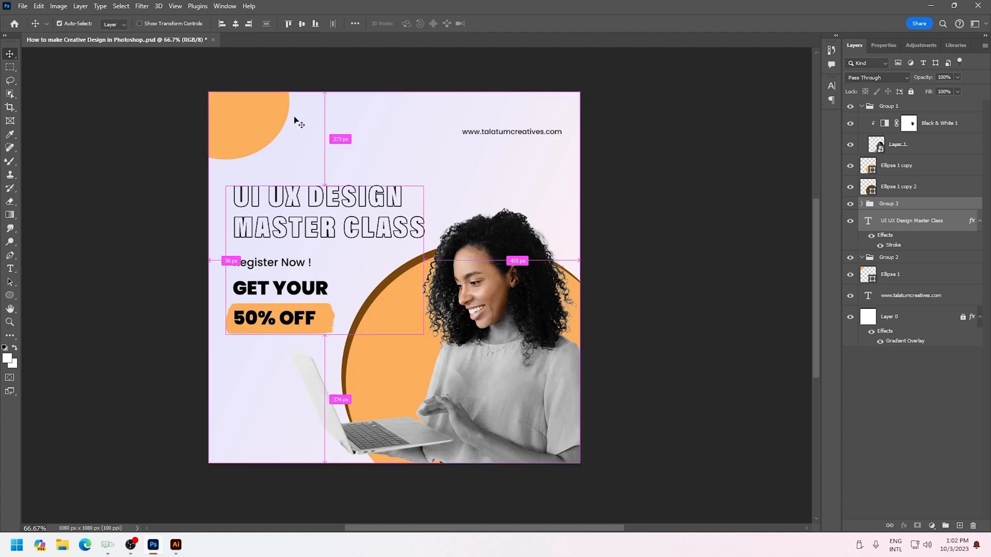
key(ctrl+a)
click(222, 24)
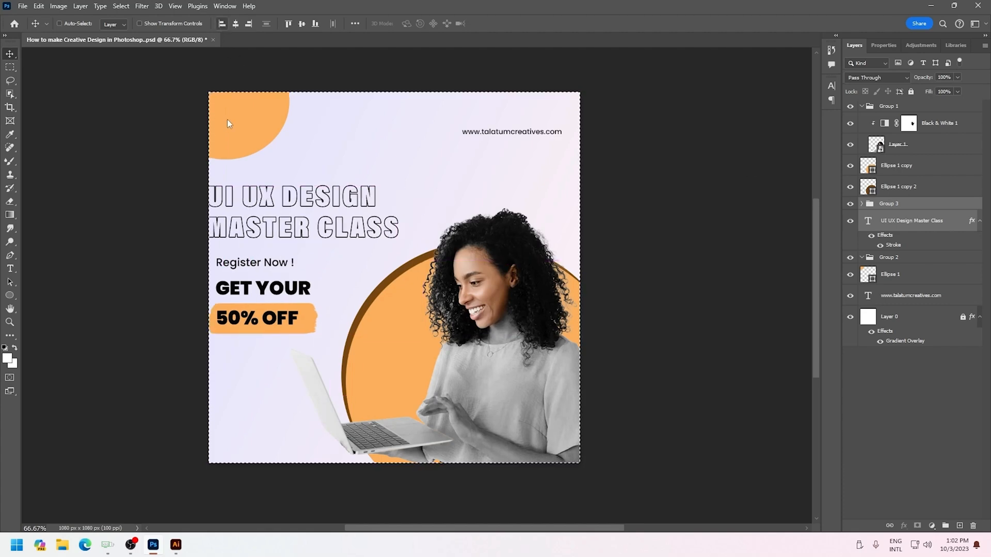
drag(263, 336, 288, 312)
- Push the orange corner circle farther off the canvas and lower both large circles behind the woman
click(910, 170)
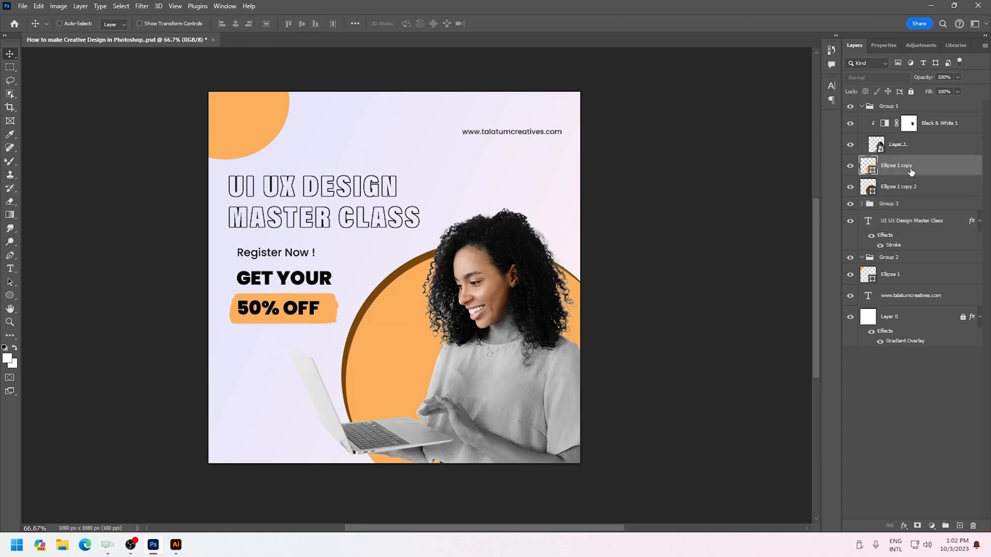
click(890, 274)
drag(261, 132, 232, 115)
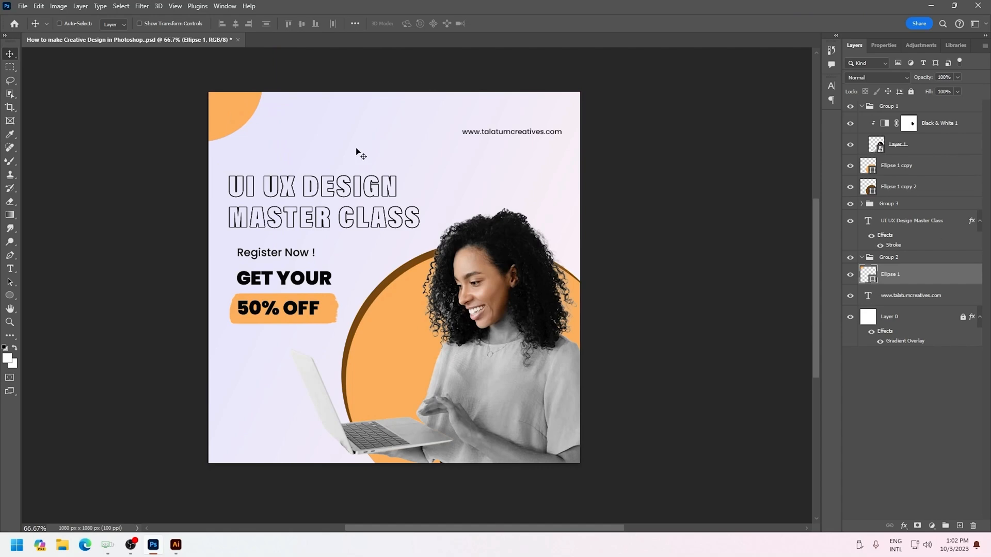
click(907, 172)
shift+click(898, 187)
drag(394, 338, 393, 386)
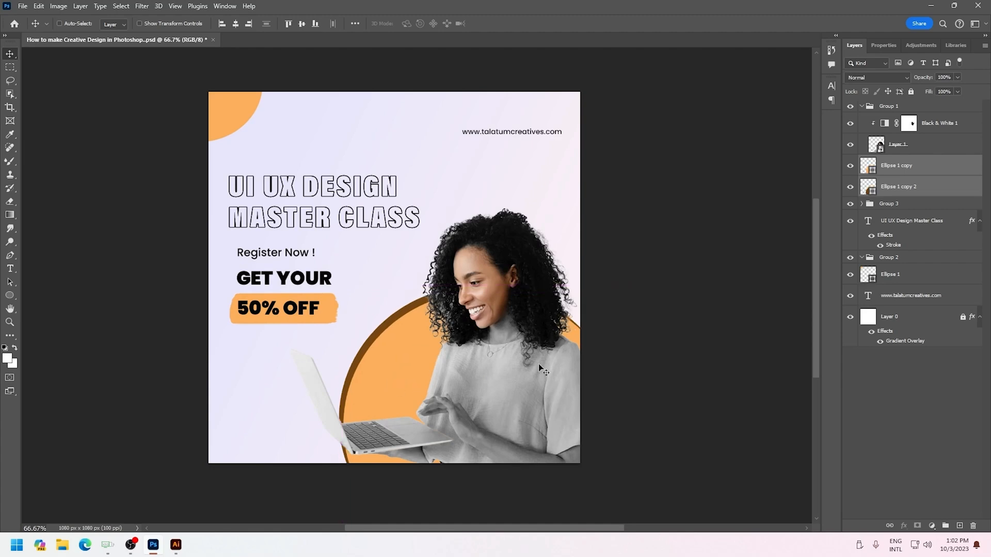
- Move the discount group and the title slightly down, leaving a wider gap between them
click(888, 204)
drag(301, 307, 298, 329)
click(898, 223)
drag(360, 220, 407, 188)
mouse_move(492, 161)
mouse_down()
mouse_move(494, 172)
mouse_move(486, 155)
mouse_up()
drag(479, 151, 468, 151)
- Add a new empty layer and place it beneath the gradient background layer
click(892, 314)
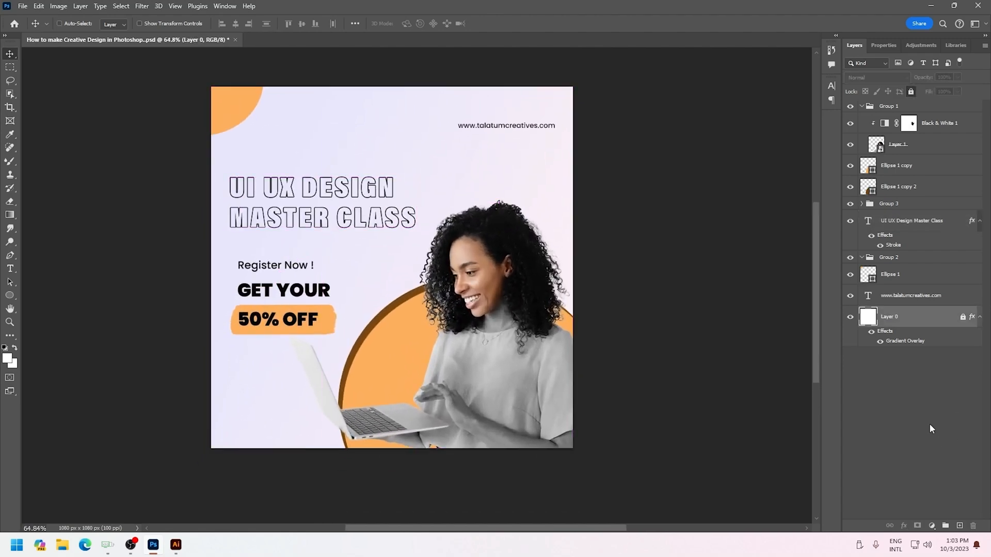
click(959, 526)
drag(897, 105, 900, 361)
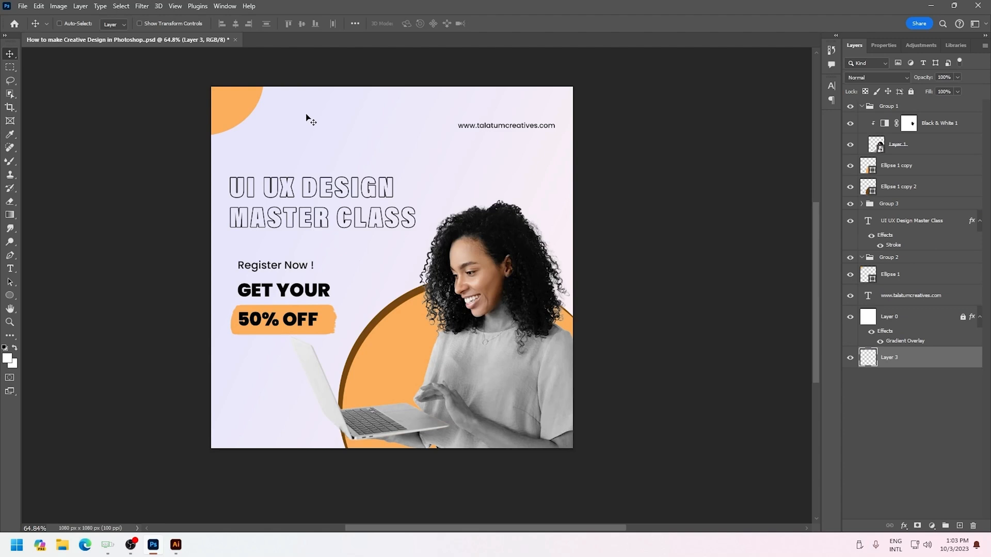
- Duplicate the orange corner circle, move the copy over the title area and place it beneath the gradient background layer
click(892, 275)
key(ctrl+j)
drag(238, 111, 350, 224)
drag(895, 278, 899, 364)
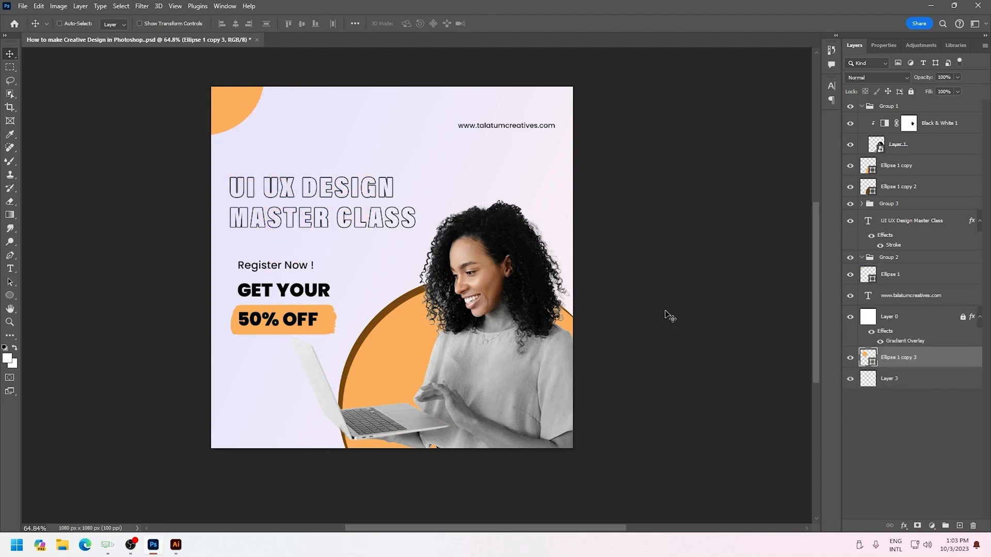
- Unlock the gradient background layer and lower its opacity, and fill the bottommost layer with white
click(930, 321)
click(963, 319)
drag(950, 93, 949, 92)
click(876, 380)
key(alt+BackSpace)
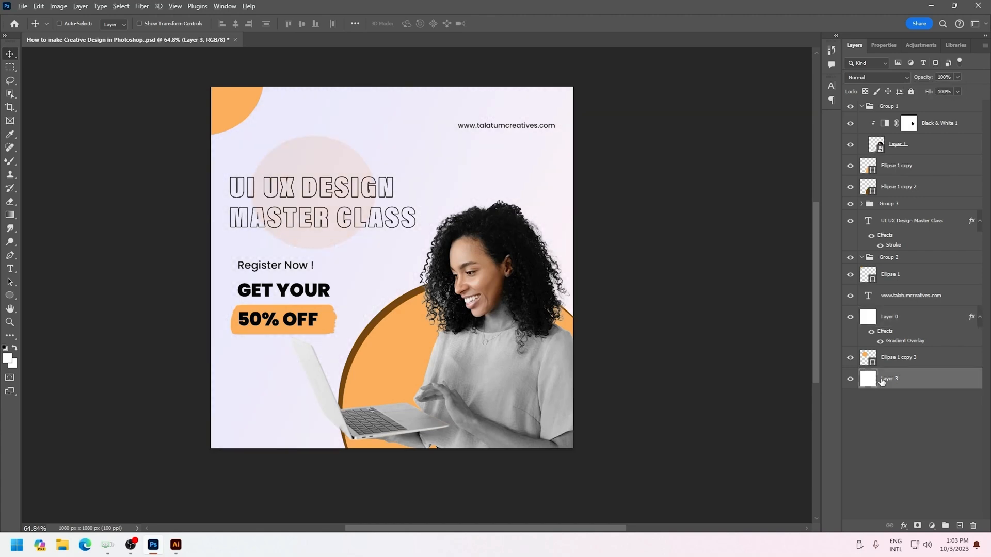
- Change the duplicated circle's fill color to blue #1200ff
click(889, 358)
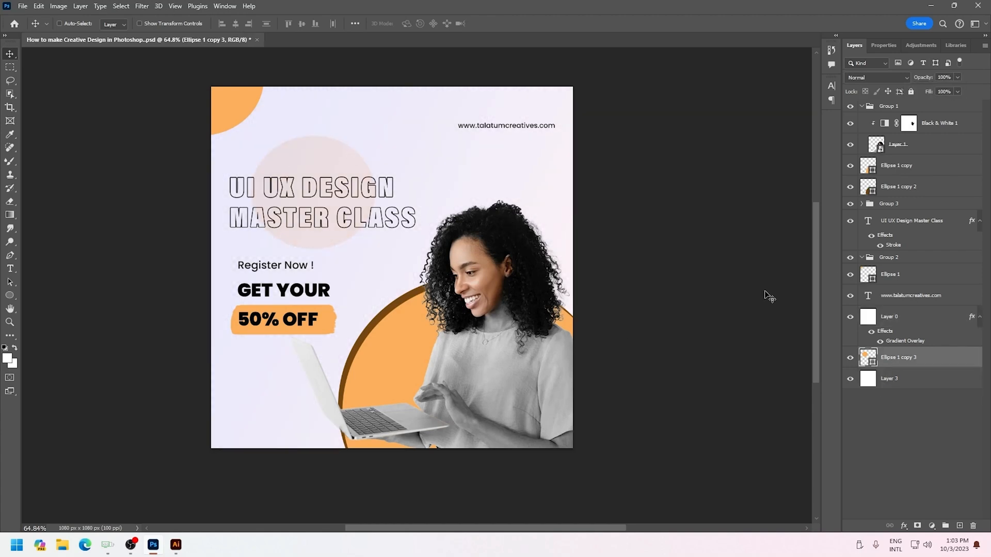
double_click(871, 362)
click(757, 180)
drag(719, 171, 743, 136)
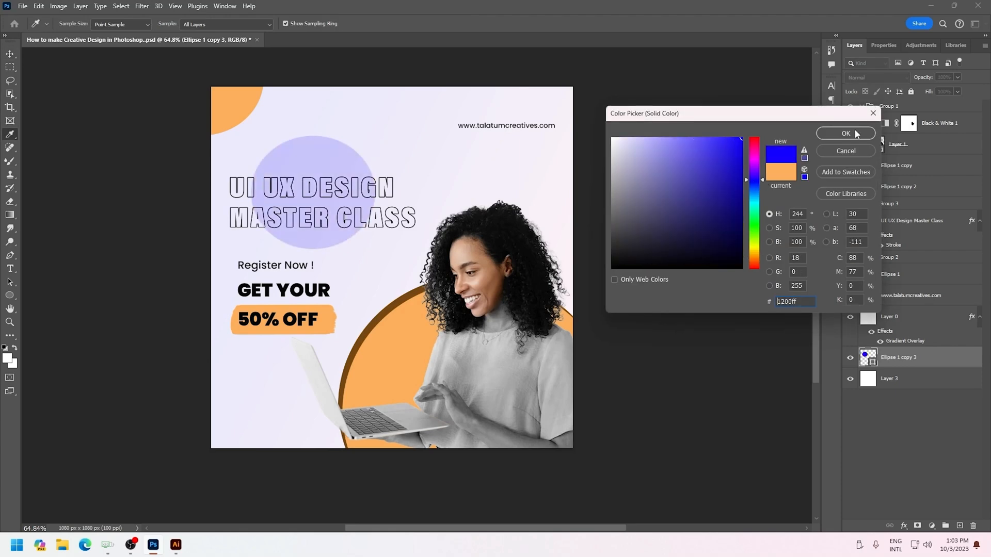
click(855, 132)
- Enlarge the blue circle with Free Transform and shift it toward the middle of the canvas
key(ctrl+t)
drag(374, 137, 391, 122)
drag(330, 160, 368, 194)
drag(429, 159, 417, 167)
drag(397, 259, 422, 258)
drag(443, 167, 455, 156)
key(Return)
drag(380, 269, 367, 276)
- Convert the blue circle to a smart object and soften it strongly with Gaussian Blur
click(141, 6)
mouse_move(219, 143)
click(294, 178)
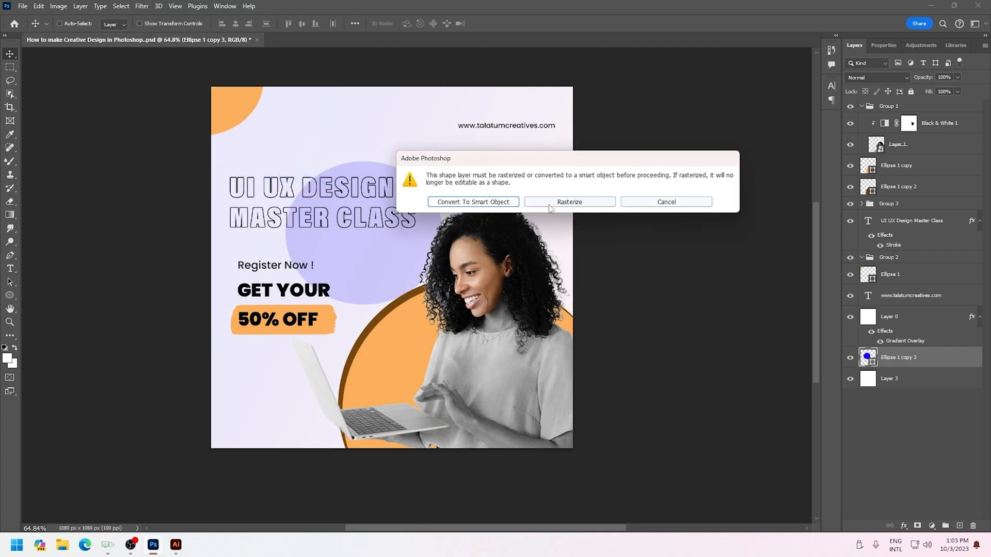
click(483, 202)
drag(506, 105, 652, 105)
drag(565, 261, 621, 267)
key(Return)
- Set the gradient background layer's opacity to 70%
key(v)
click(924, 316)
drag(949, 89, 951, 89)
- Move the blurred blue glow behind the woman's head and set its fill to 71%
click(899, 364)
drag(398, 166, 509, 191)
click(957, 91)
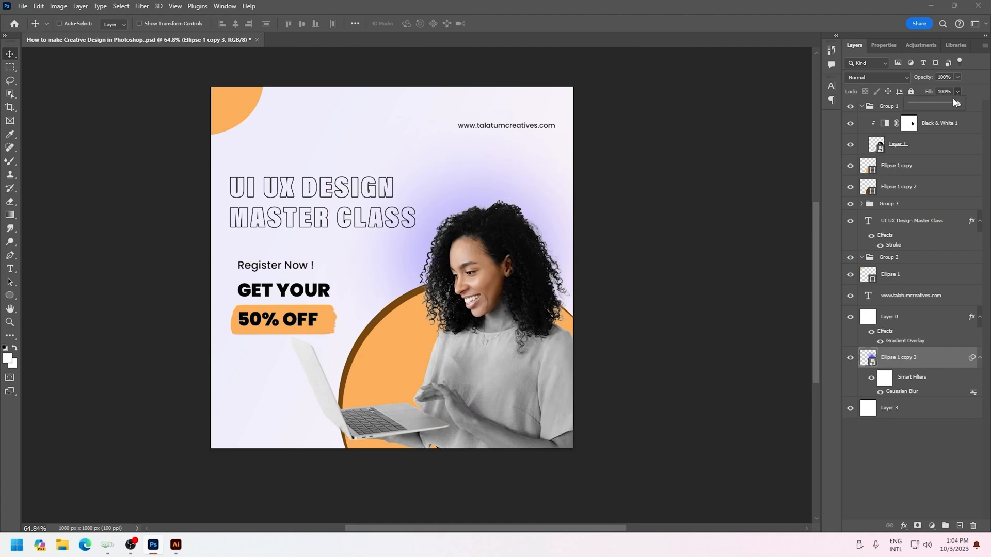
drag(957, 102, 942, 105)
drag(493, 193, 325, 150)
key(ctrl+z)
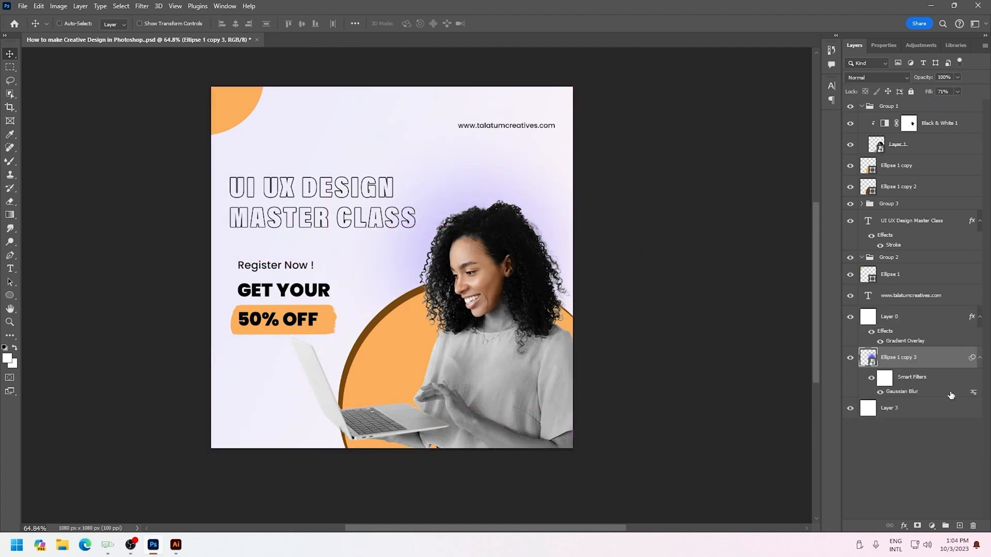
- Duplicate the blue glow and place the copy near the canvas's lower-left corner
drag(408, 250, 157, 190)
scroll(331, 235, down, 3)
scroll(332, 234, up, 5)
drag(217, 248, 275, 391)
scroll(364, 272, down, 3)
scroll(365, 272, up, 1)
scroll(368, 265, up, 3)
- Duplicate the glow again above the title, adjust the copy with Free Transform and set its fill to 40%
drag(385, 195, 380, 231)
drag(228, 470, 333, 141)
key(ctrl+t)
click(506, 210)
key(Return)
key(ctrl+t)
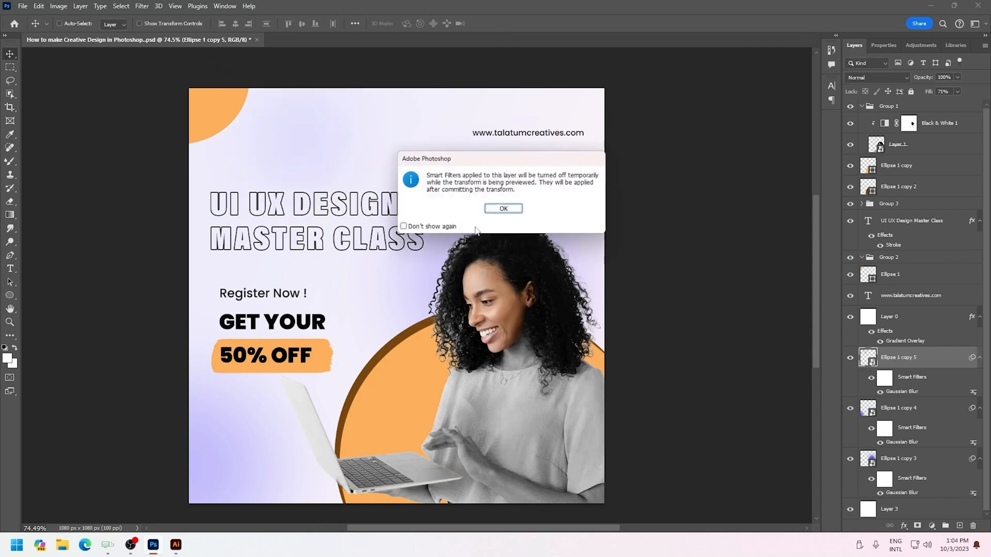
click(504, 211)
drag(338, 141, 335, 175)
key(Return)
drag(958, 96, 942, 106)
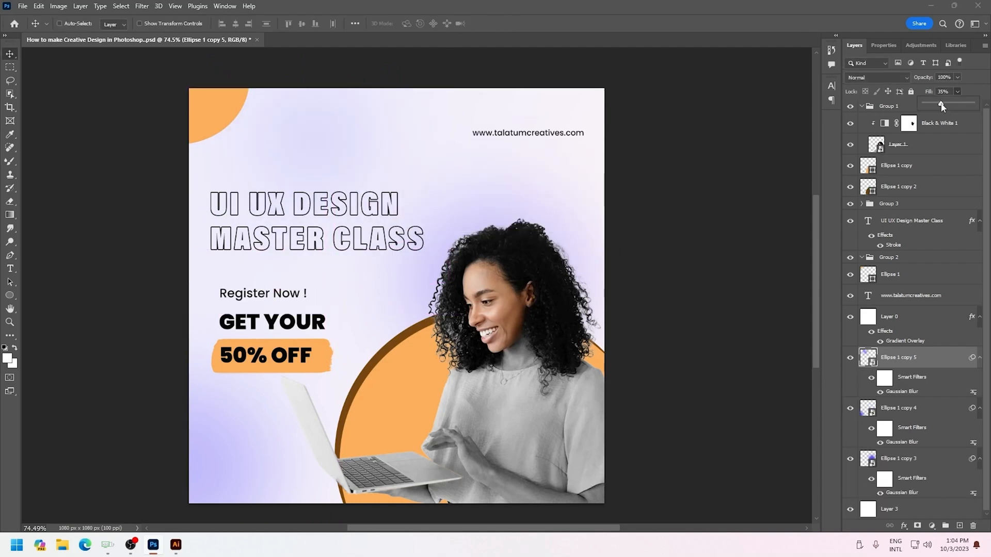
scroll(475, 294, down, 3)
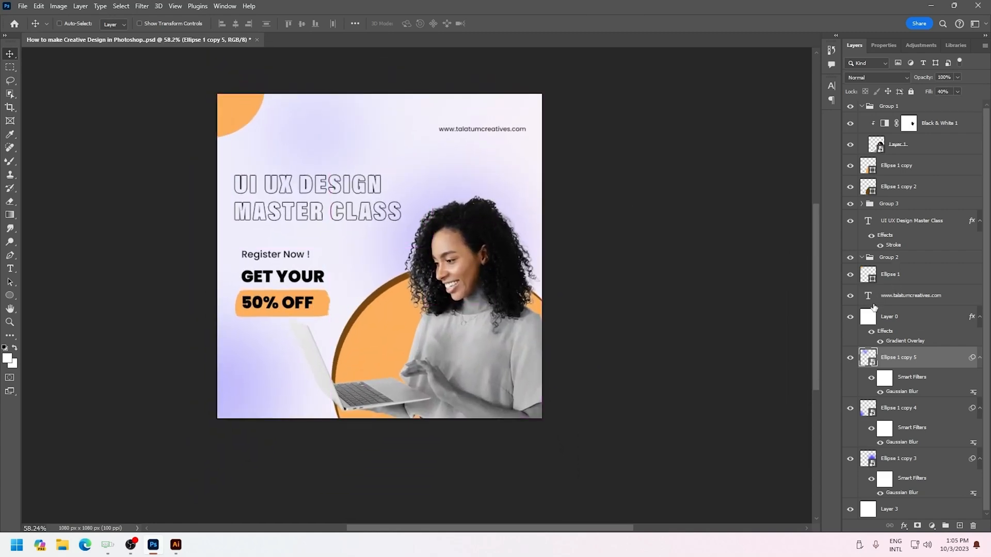
- Ungroup the empty Group 2 and check the corner circle layer by toggling its visibility
click(903, 318)
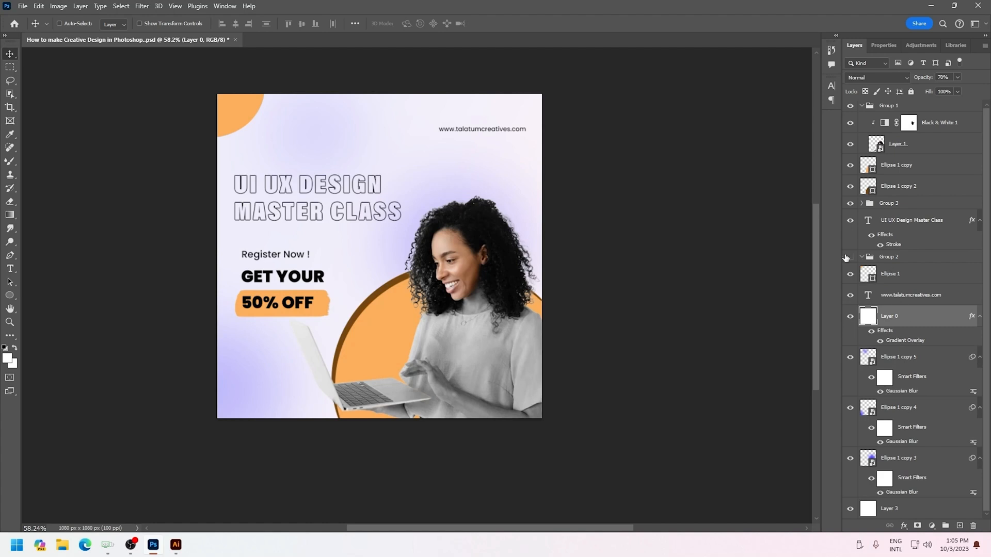
click(898, 257)
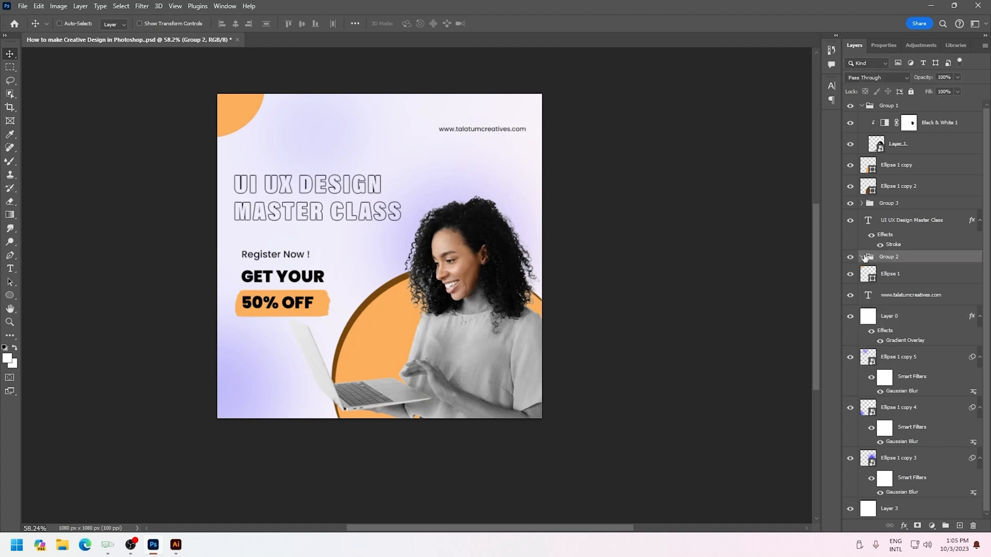
key(ctrl+shift+g)
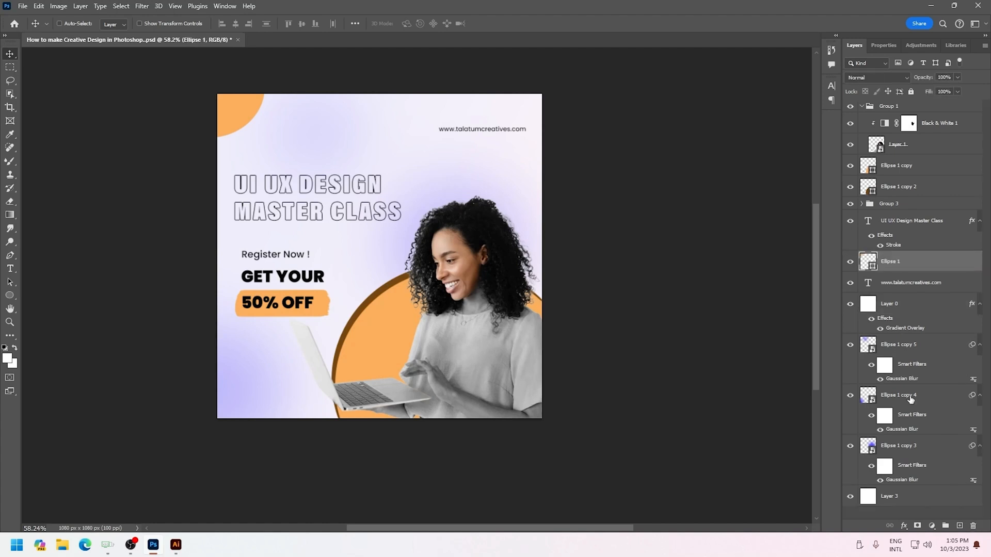
click(850, 263)
click(850, 262)
- Group the gradient background, the three glow layers and the white layer, and name the group "BG"
click(909, 286)
click(912, 309)
scroll(909, 412, down, 1)
shift+click(906, 502)
key(ctrl+g)
text(G)
key(Return)
- Rename Group 3 to "Discount" and collapse the title layer's effects list
click(861, 205)
click(861, 204)
click(888, 203)
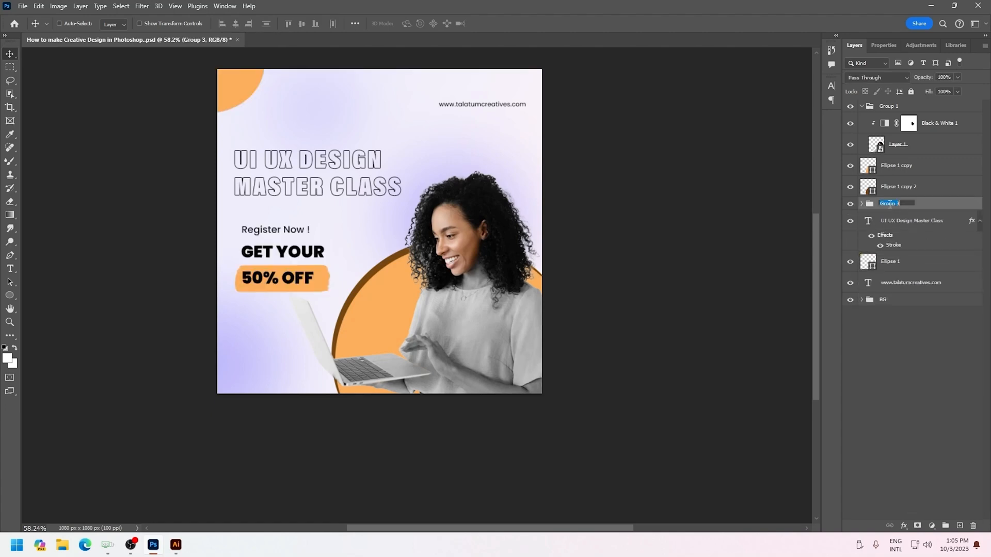
click(973, 223)
- Group the woman's group with the two large circle layers and name the new group "Girl"
click(908, 187)
click(893, 150)
click(850, 106)
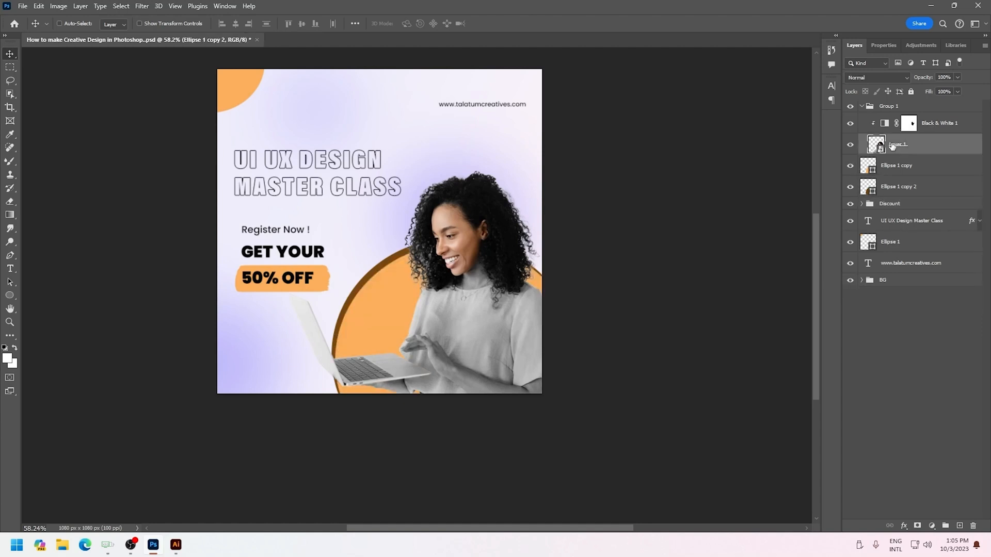
click(850, 107)
click(861, 106)
click(900, 145)
shift+click(901, 109)
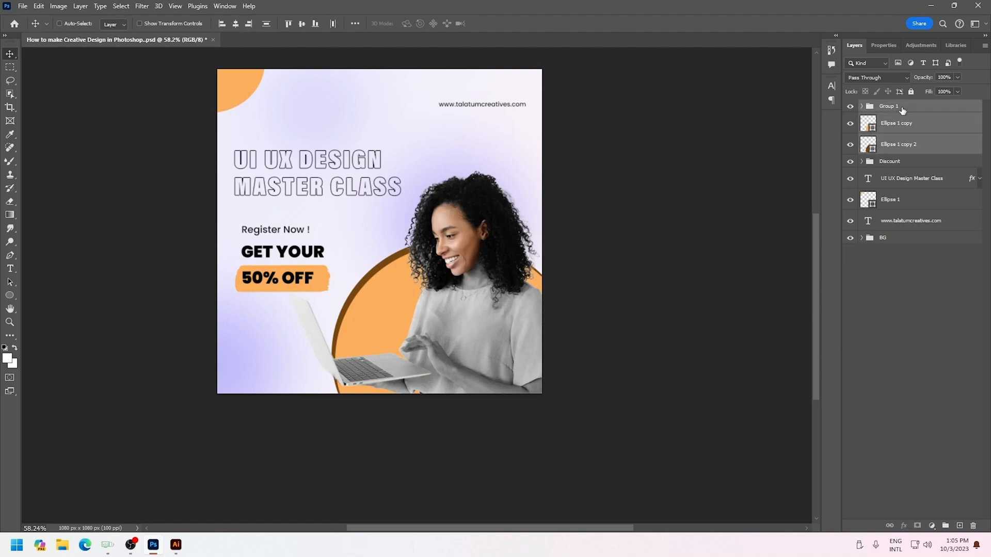
key(ctrl+g)
click(895, 106)
text(Girl)
key(Return)
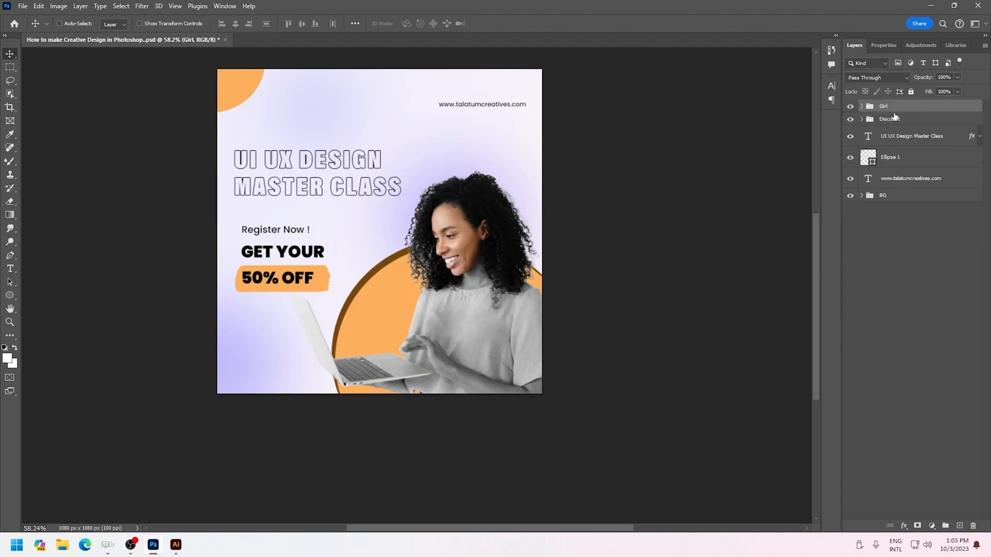
- Move the website address layer directly above the title layer, group the two text layers, and name the group "Text"
drag(898, 178, 900, 136)
shift+click(908, 157)
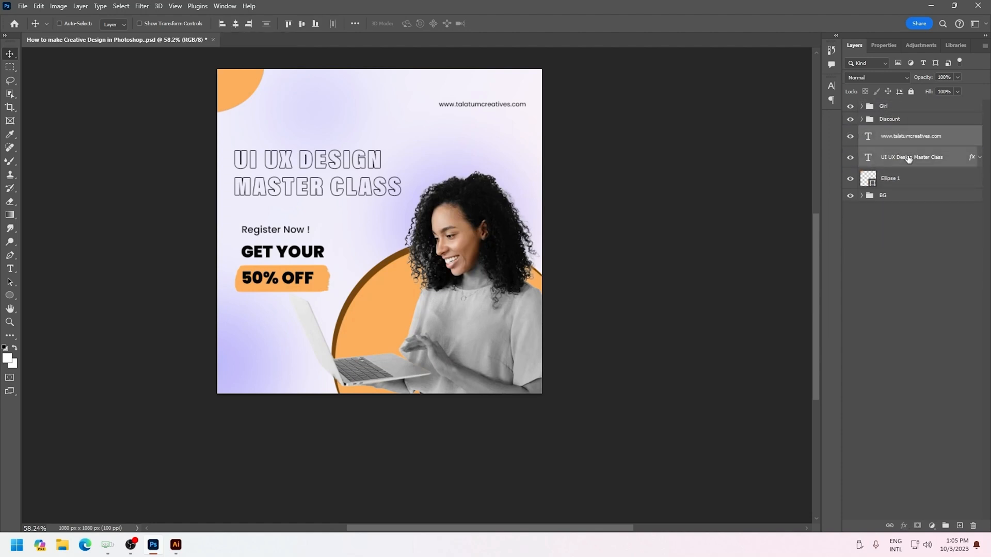
key(ctrl+g)
click(894, 132)
text(Text)
key(Return)
- Check the Ellipse 1 layer by toggling its visibility, move it into the BG group, collapse the group and deselect all layers
click(890, 149)
double_click(850, 149)
click(861, 166)
drag(898, 149, 898, 177)
click(861, 145)
click(904, 246)
drag(408, 175, 384, 180)
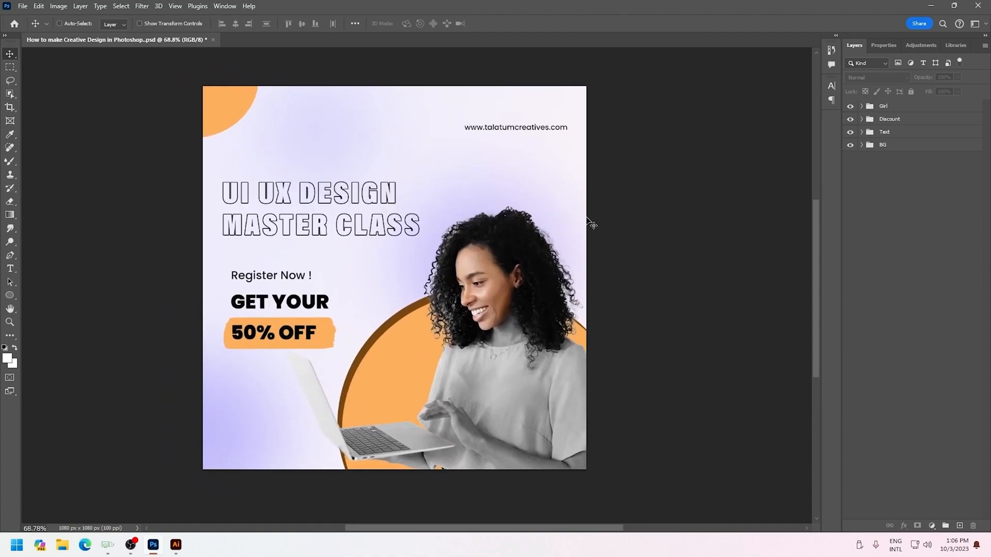